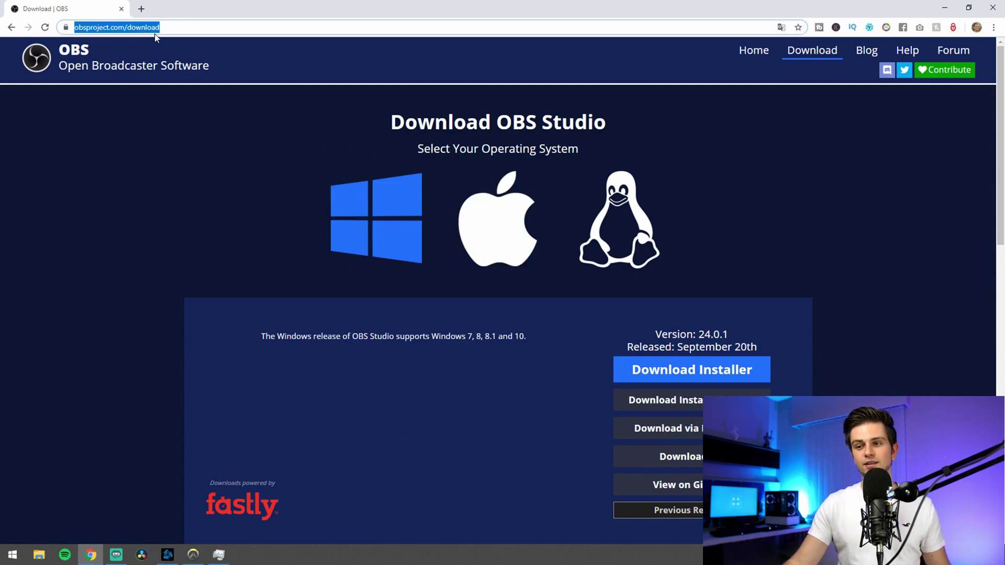
- Download the OBS Studio 24.0.1 Windows installer from the OBS download page
click(328, 270)
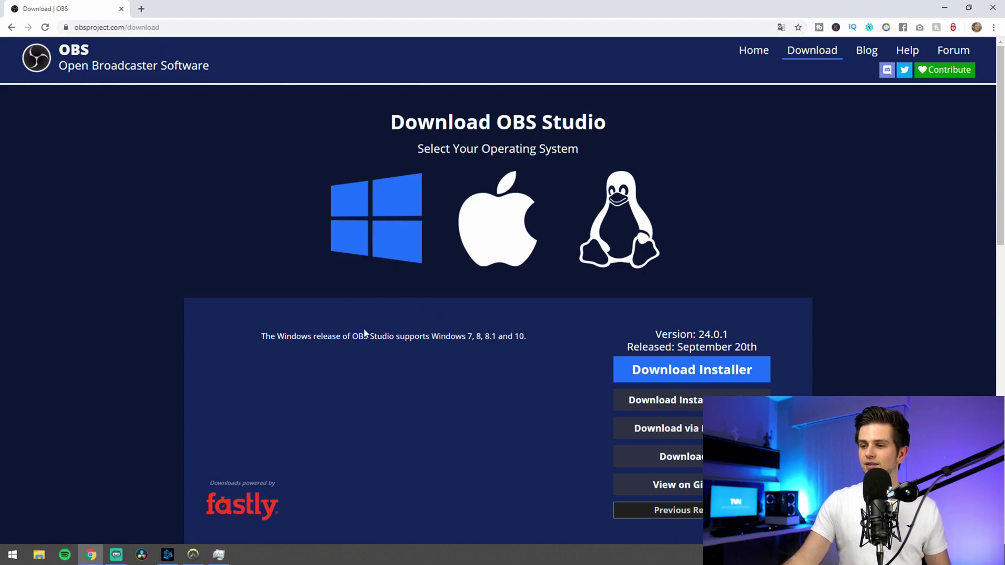
scroll(544, 376, down, 2)
click(711, 266)
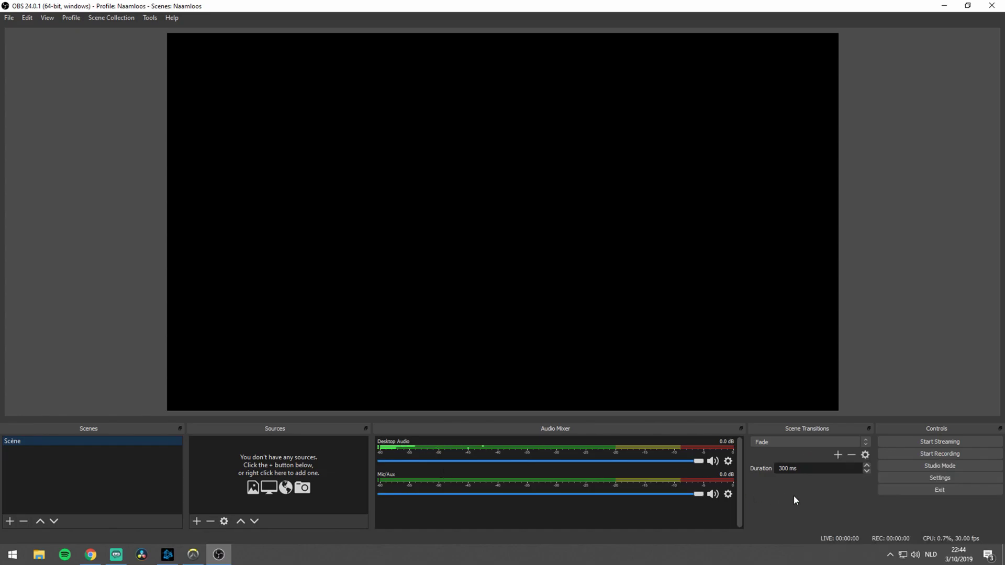
- In Settings > Audio, set Desktop Audio and Mic/Auxiliary Audio both to Default and save
click(956, 475)
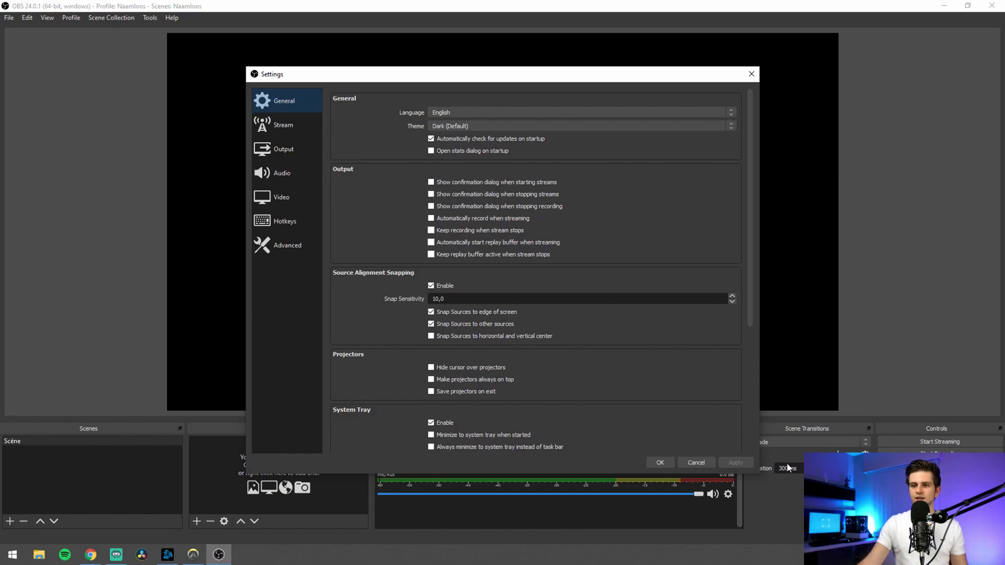
click(283, 173)
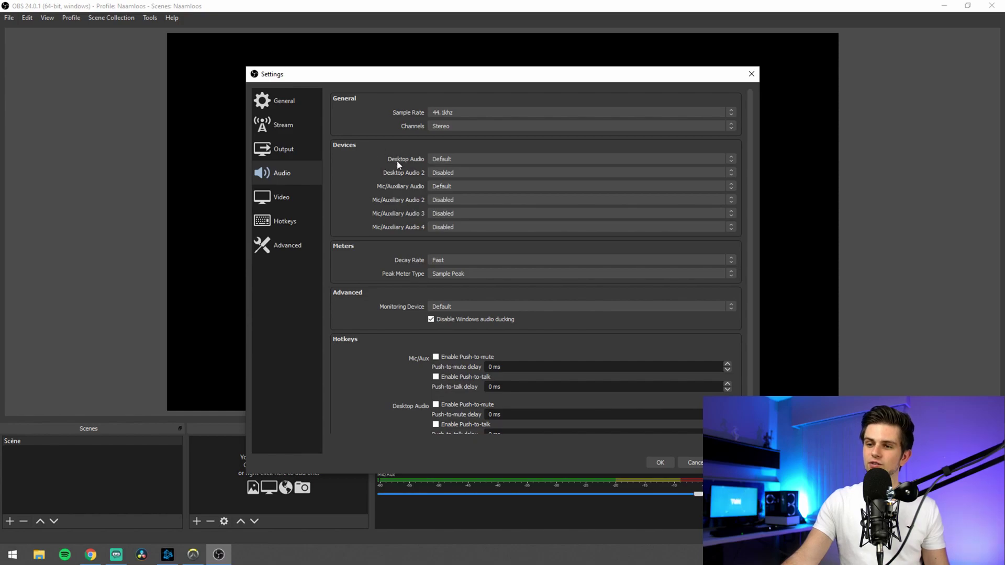
click(456, 161)
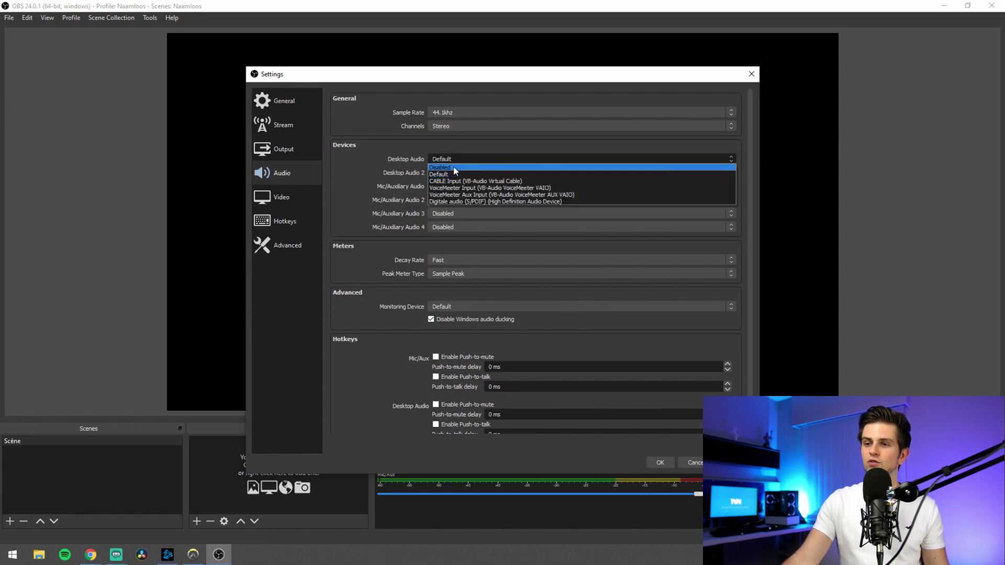
click(450, 174)
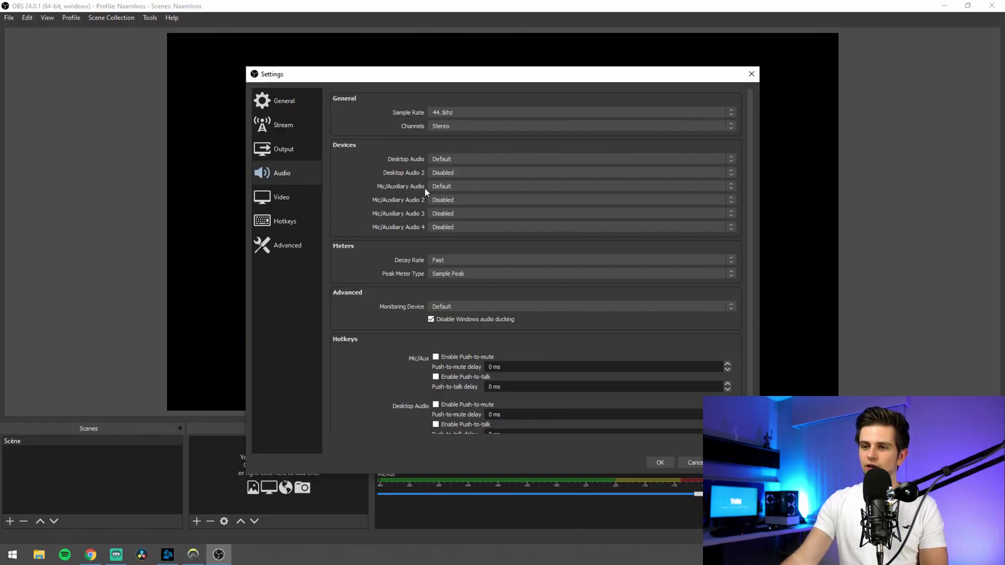
click(450, 188)
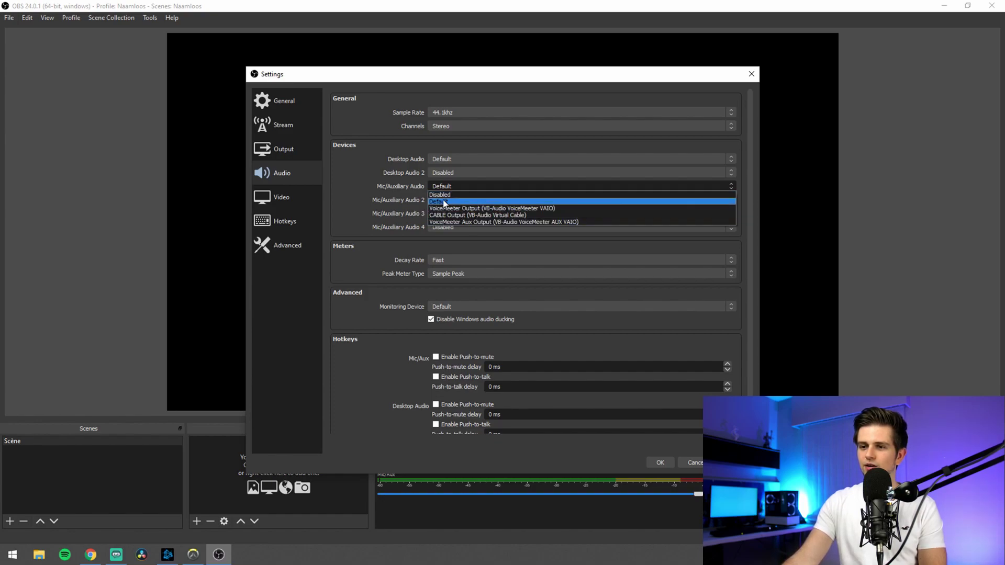
click(443, 201)
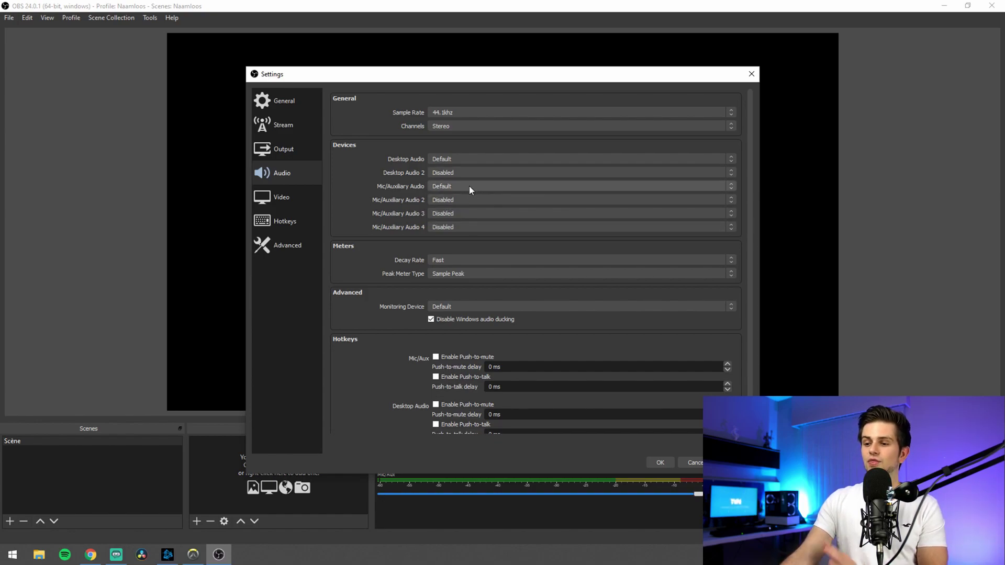
click(658, 462)
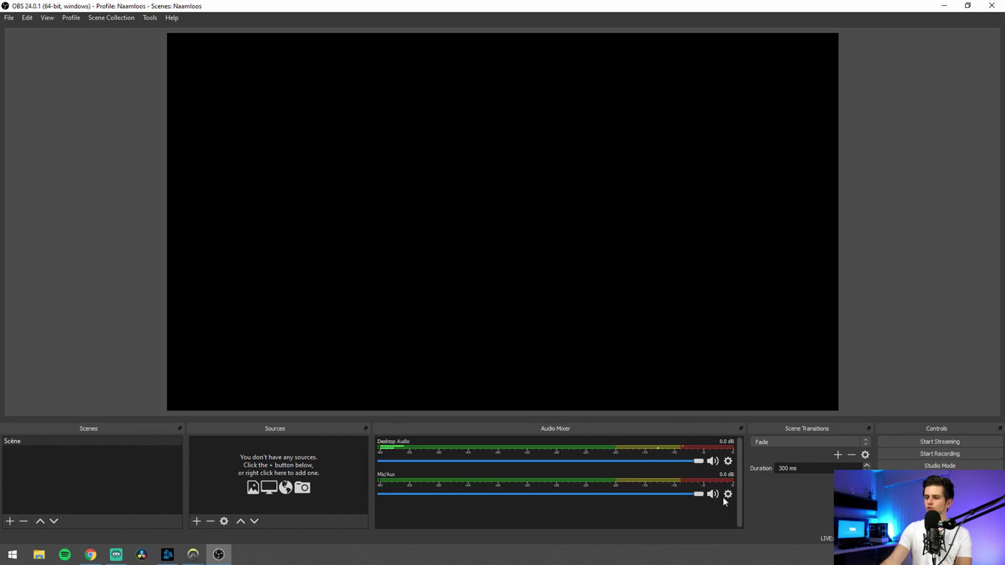
- In Advanced Audio Properties, put Desktop Audio on track 1 and take Mic/Aux off track 3
click(727, 462)
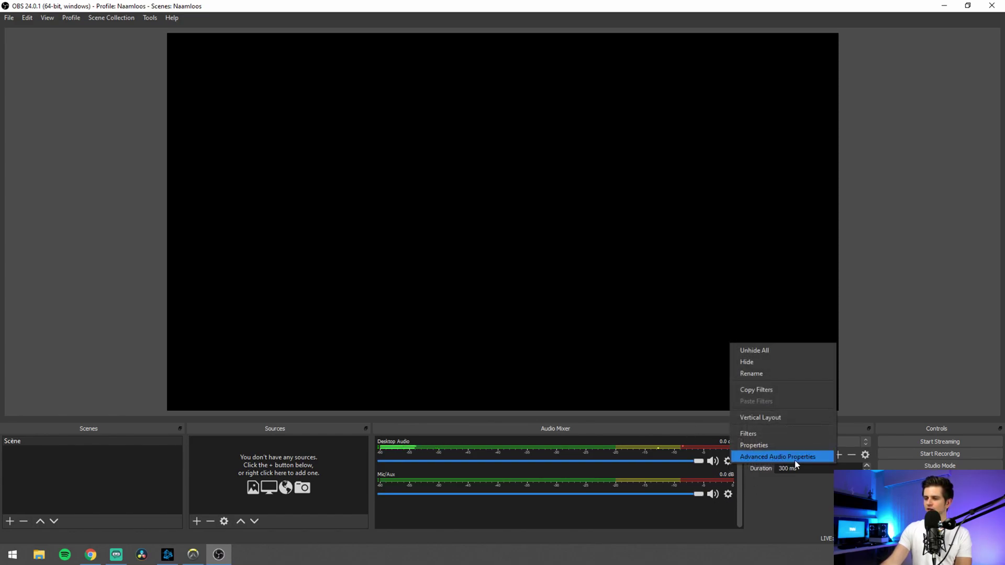
click(777, 457)
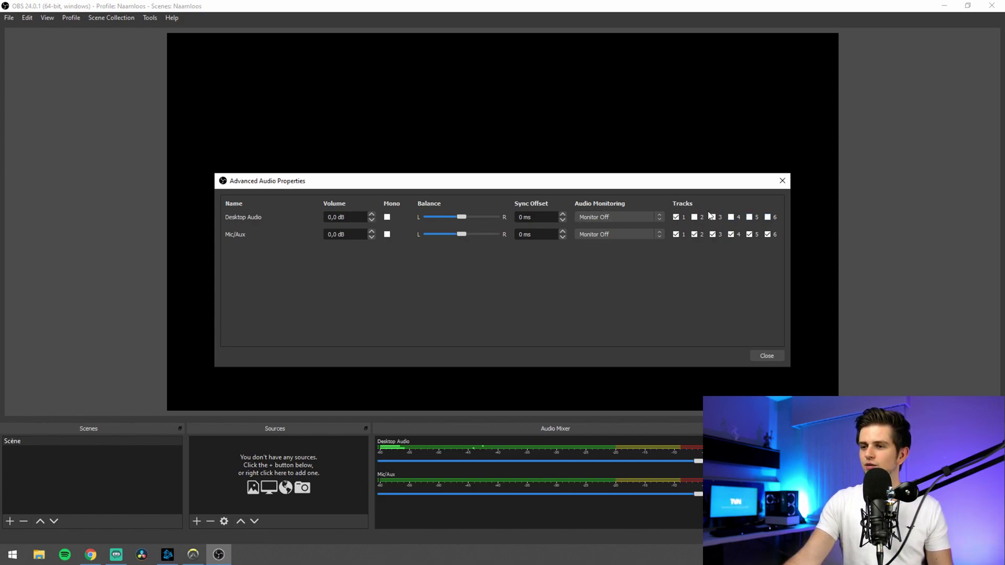
click(675, 215)
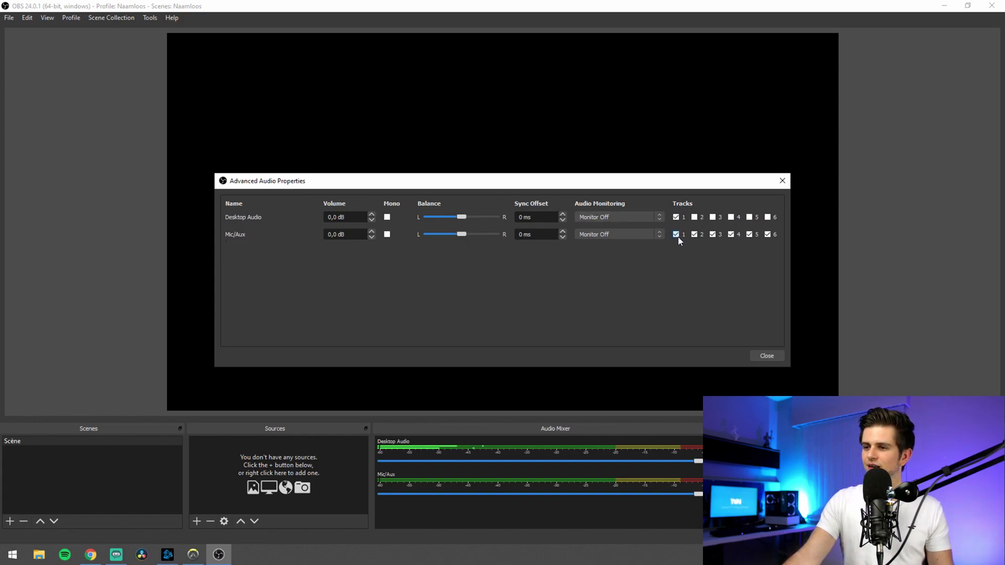
click(714, 237)
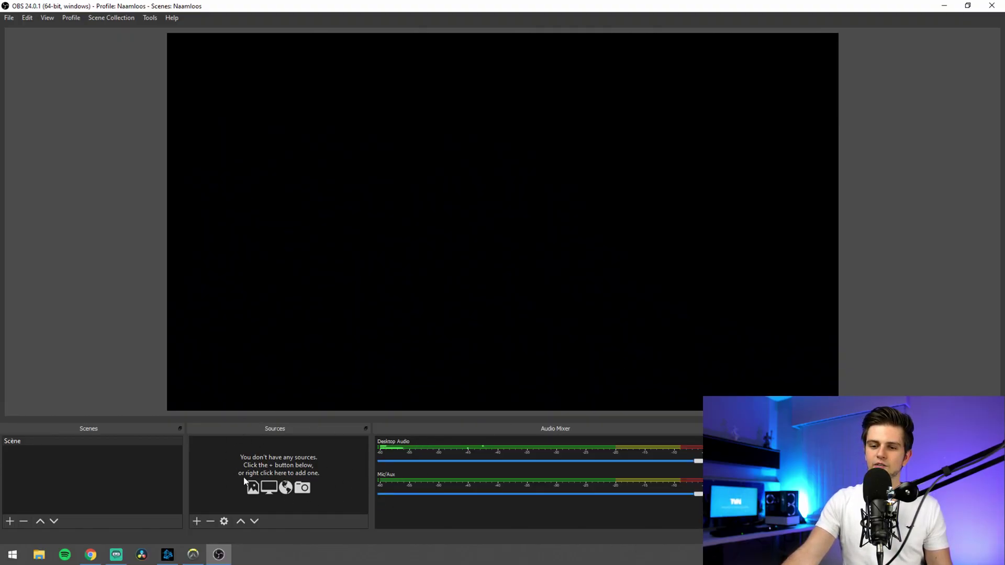
- Add a Game Capture source in 'Capture specific window' mode targeting the Overwatch window
click(197, 522)
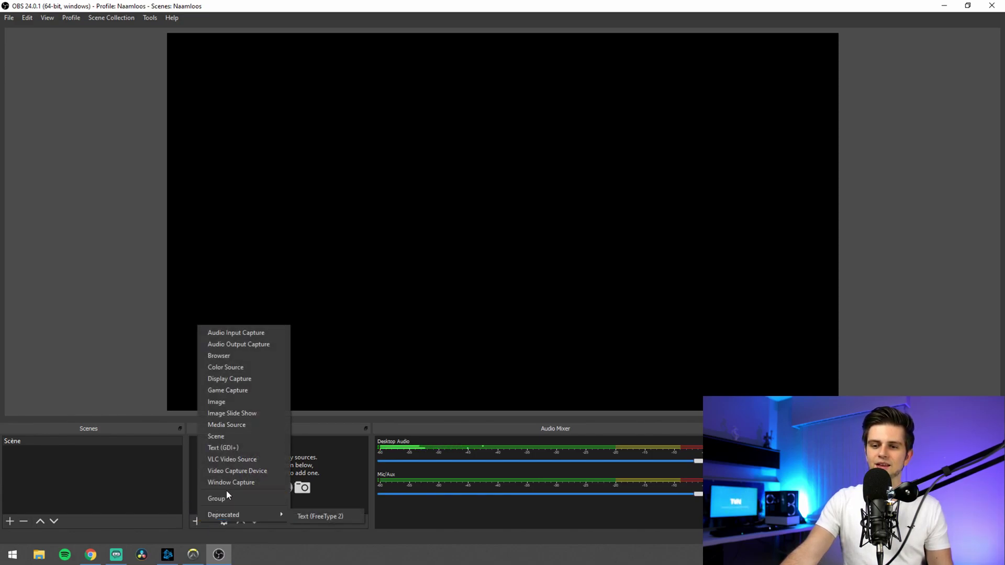
click(235, 392)
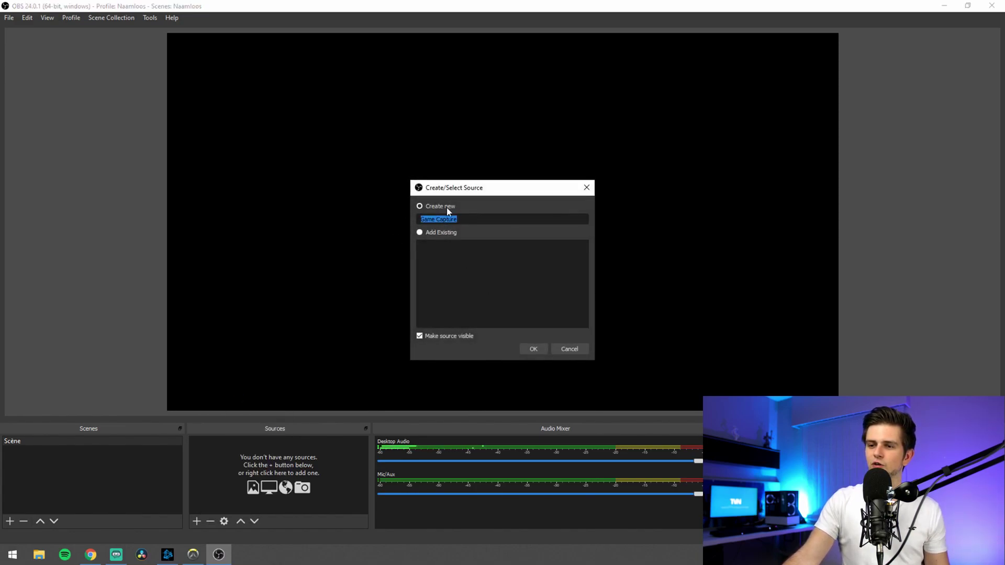
click(534, 351)
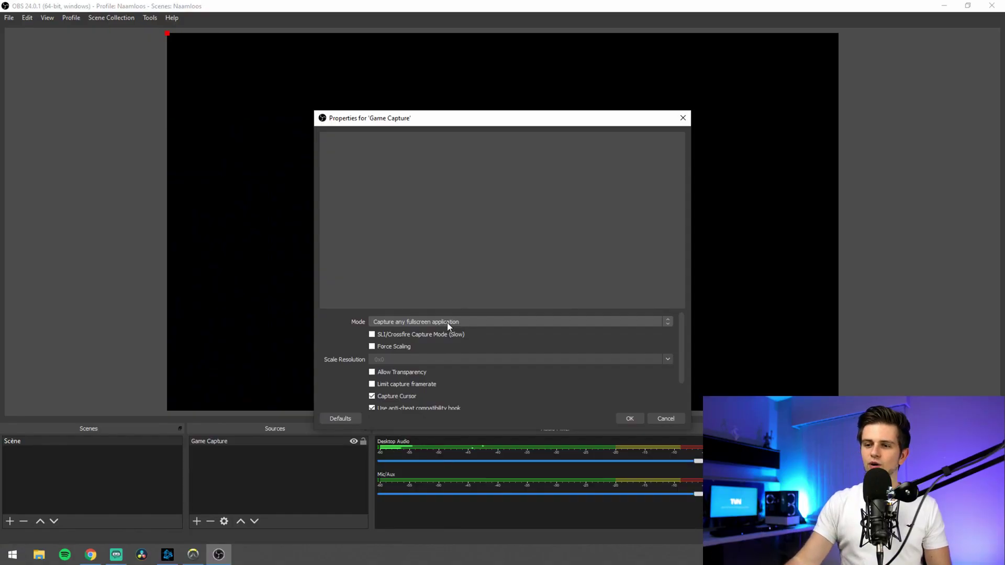
click(447, 323)
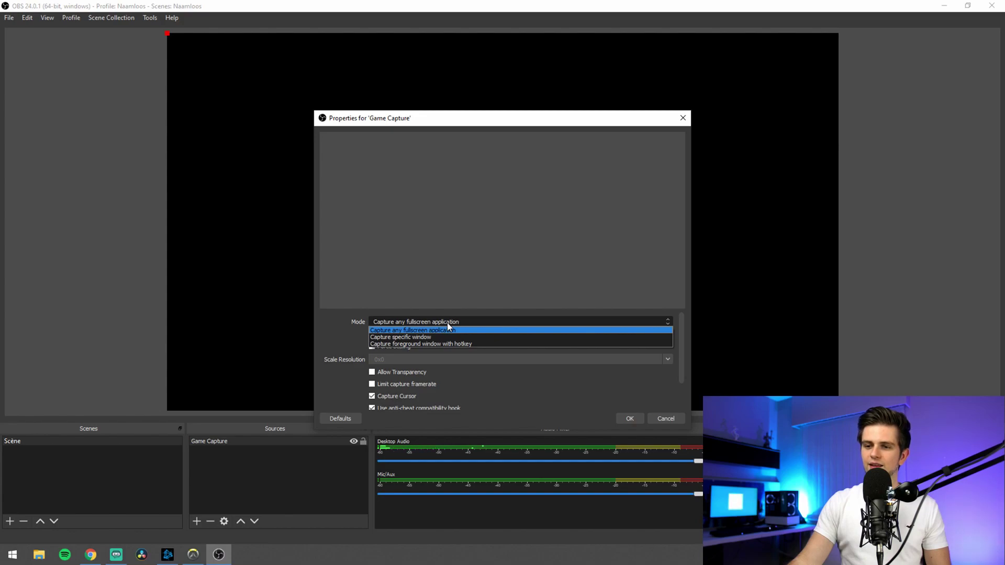
click(416, 337)
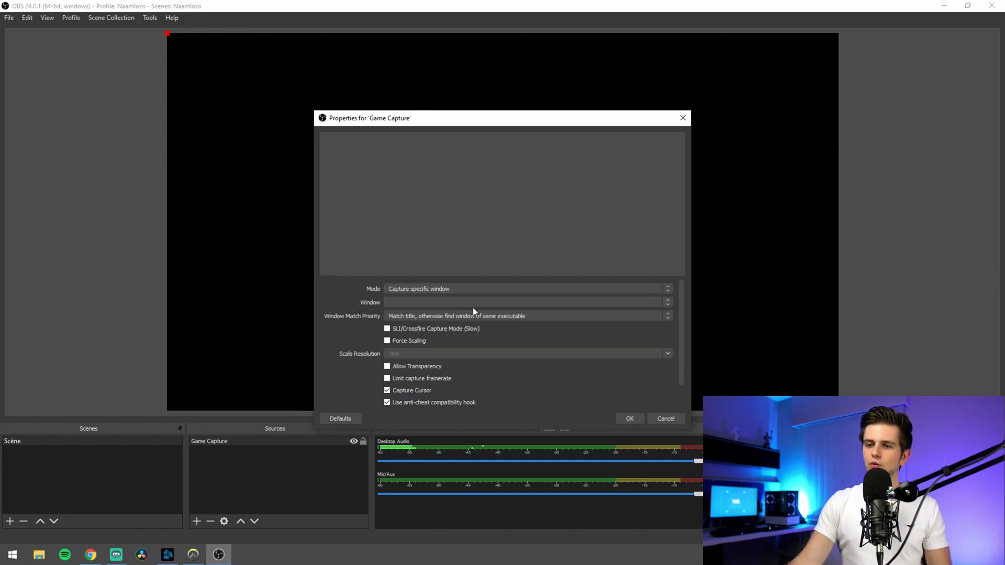
click(397, 303)
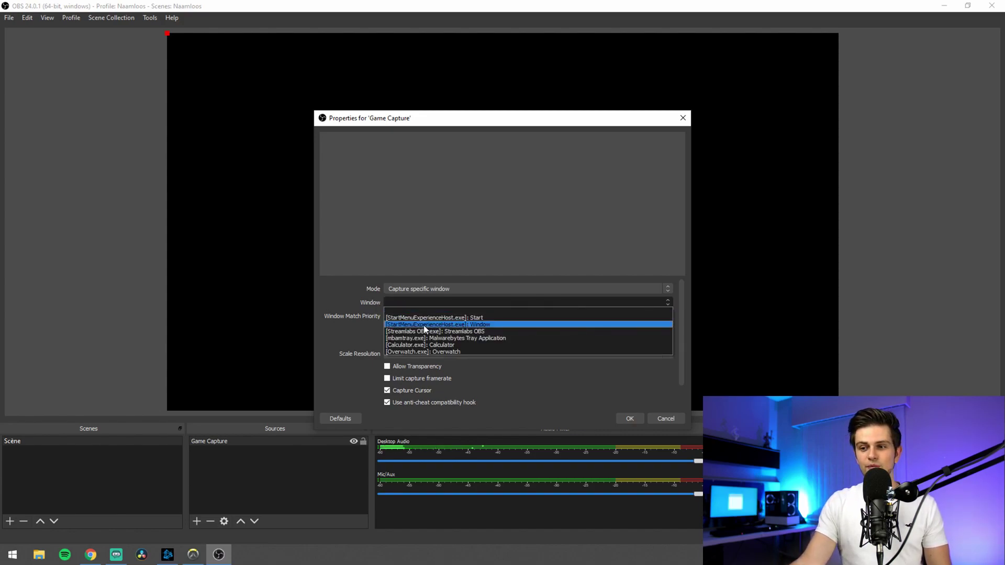
click(458, 351)
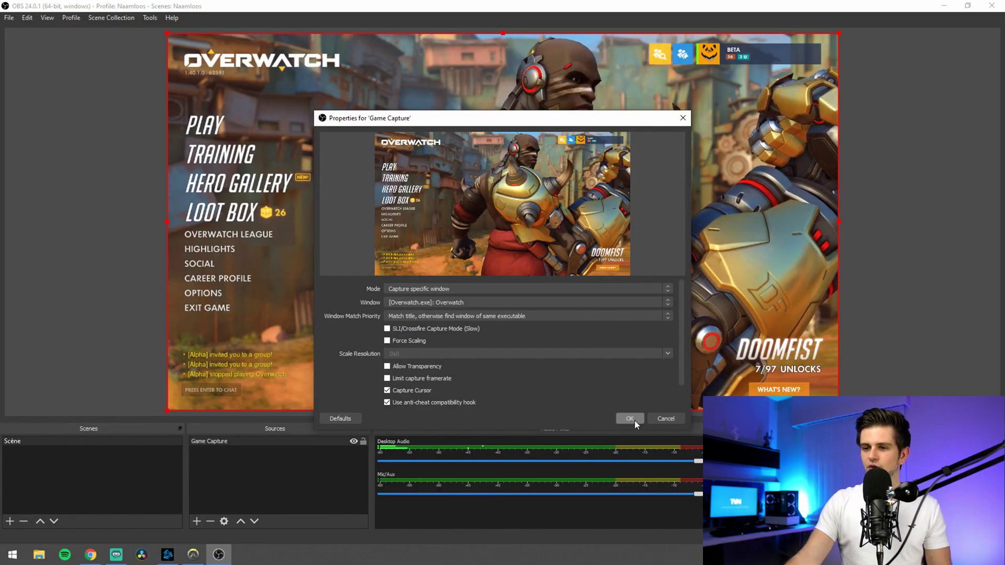
click(633, 418)
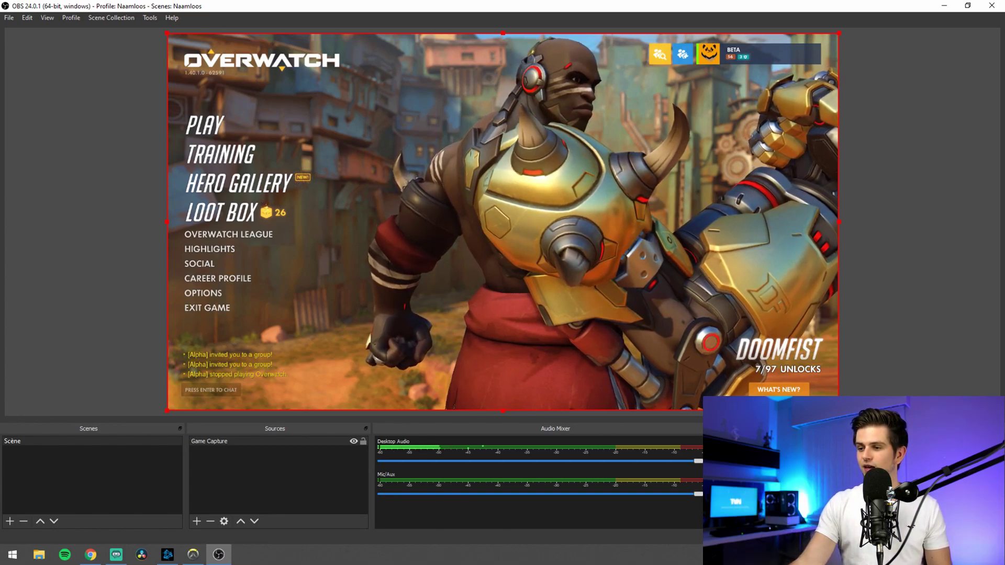
- Resize and move the Overwatch capture, then apply Transform > Fit to screen to fill the canvas
drag(838, 410, 678, 288)
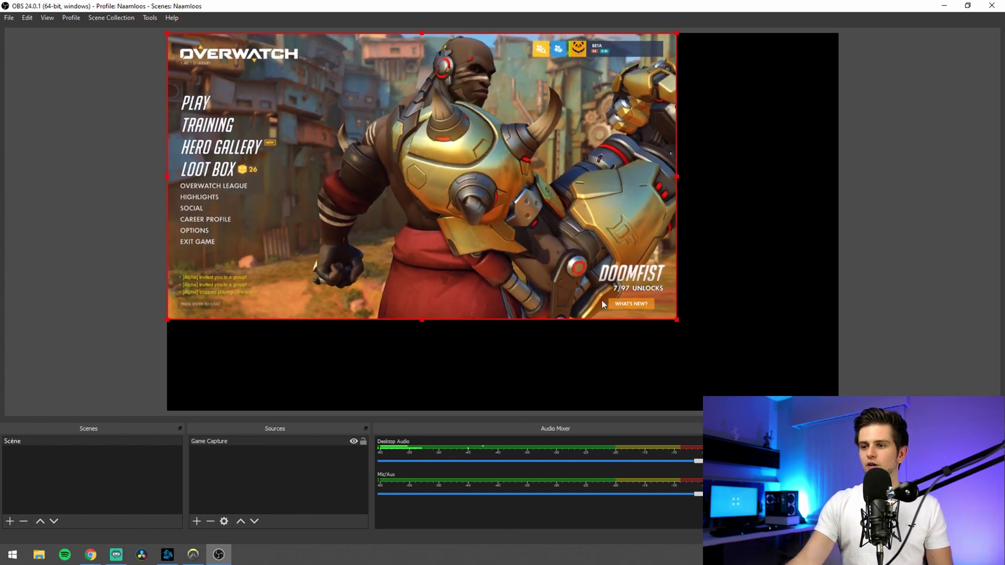
drag(573, 261, 629, 309)
right_click(444, 228)
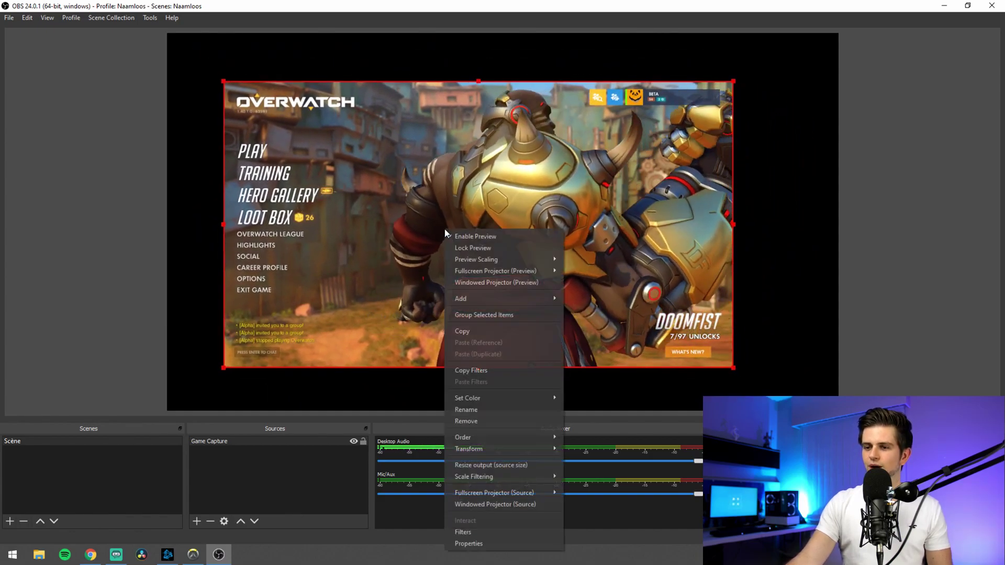
mouse_move(549, 454)
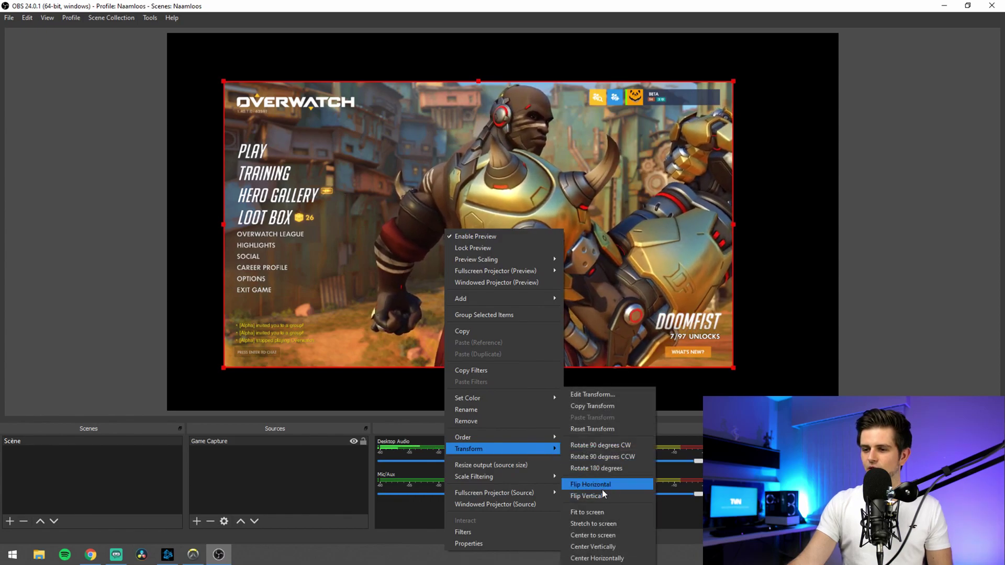
click(603, 515)
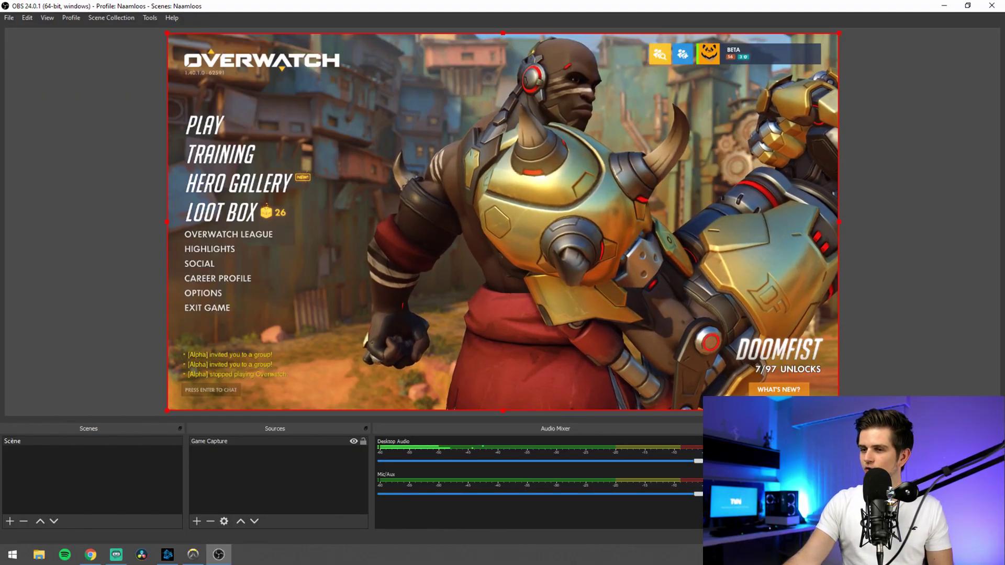
click(853, 503)
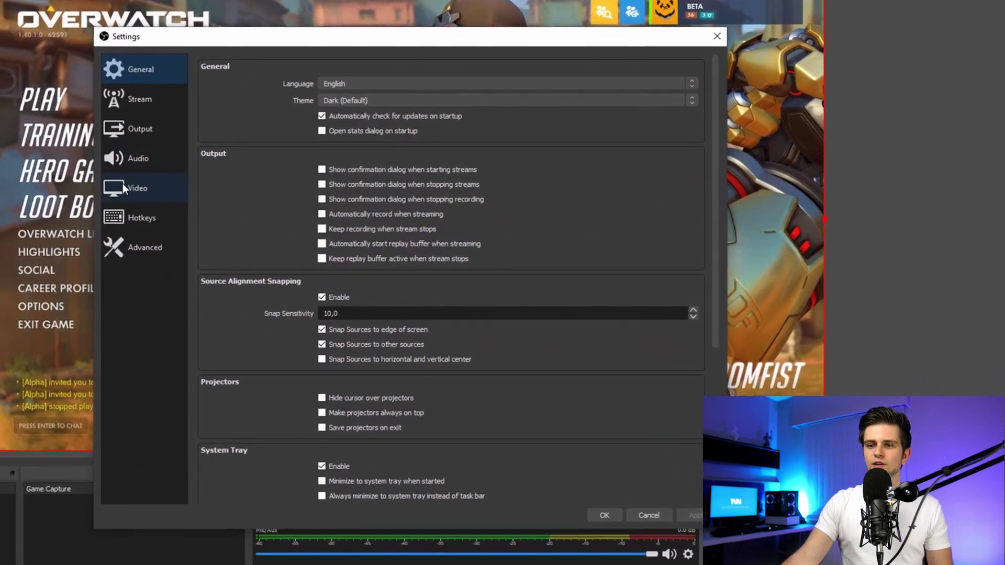
- Keep the base canvas at 1920x1080 and set the scaled output resolution to 1920x1080
click(213, 192)
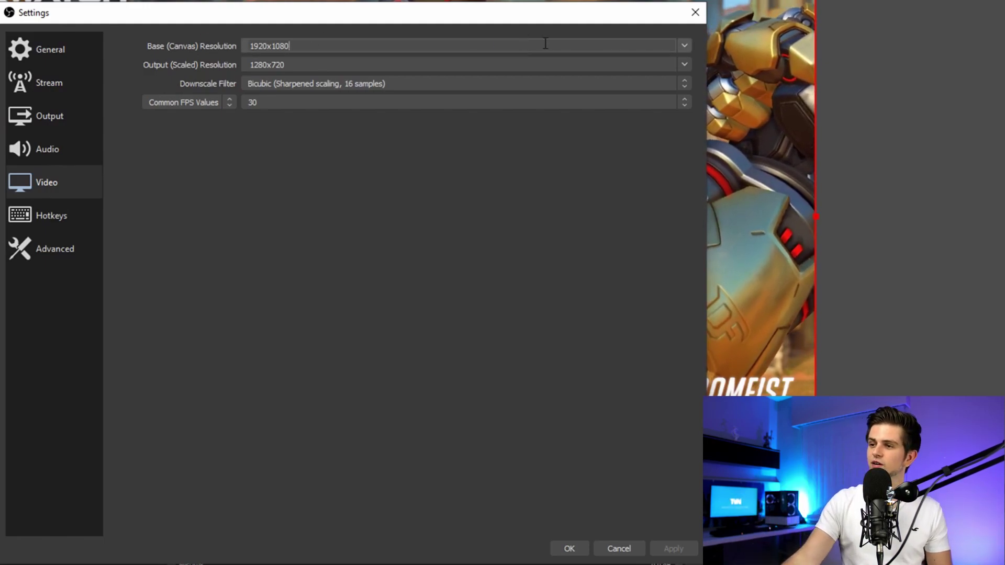
click(683, 45)
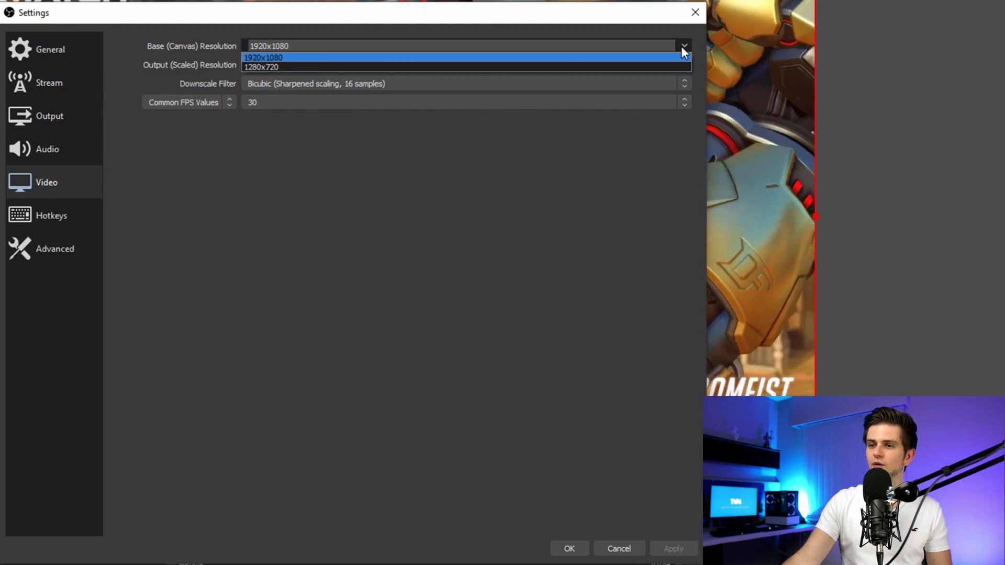
click(286, 59)
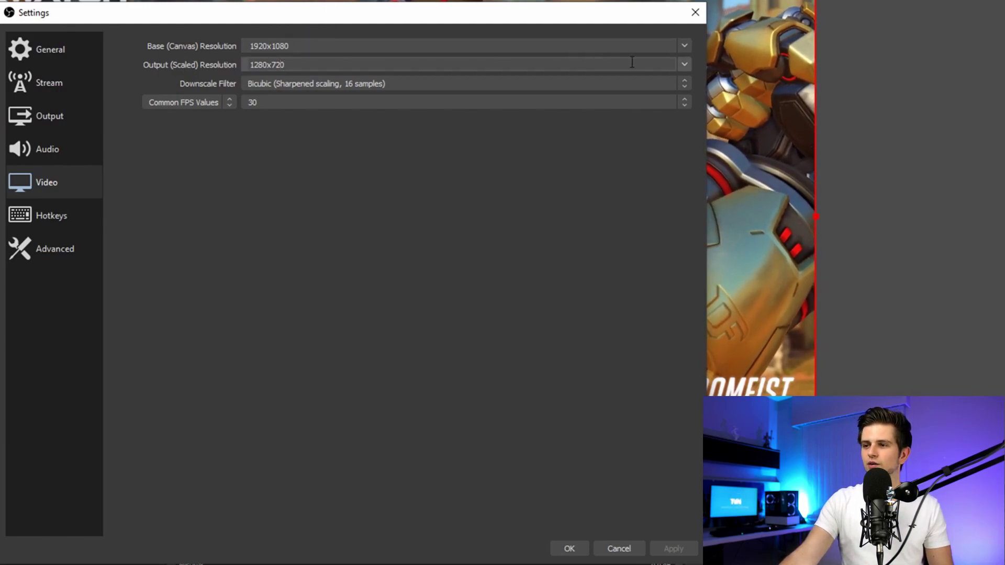
click(682, 65)
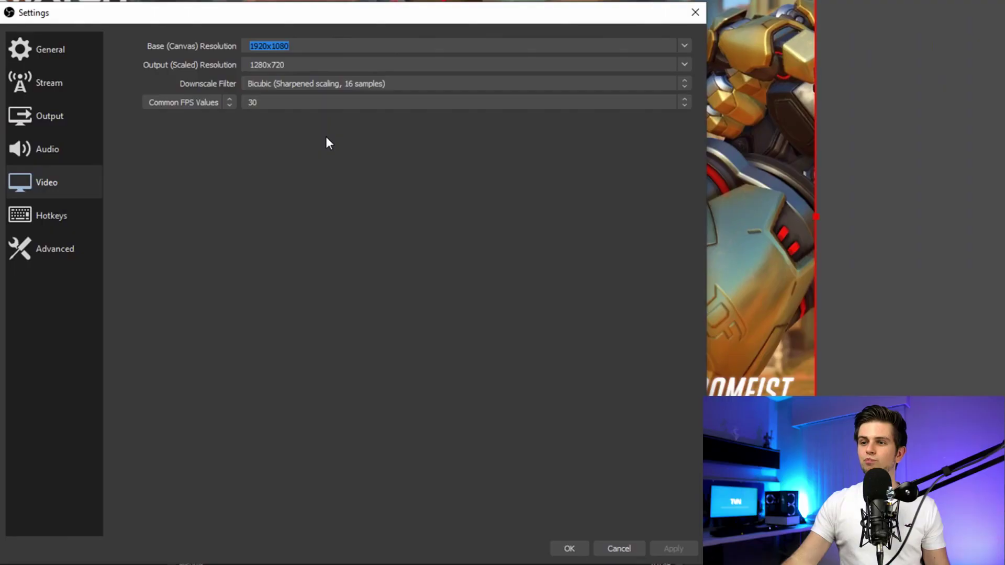
click(301, 63)
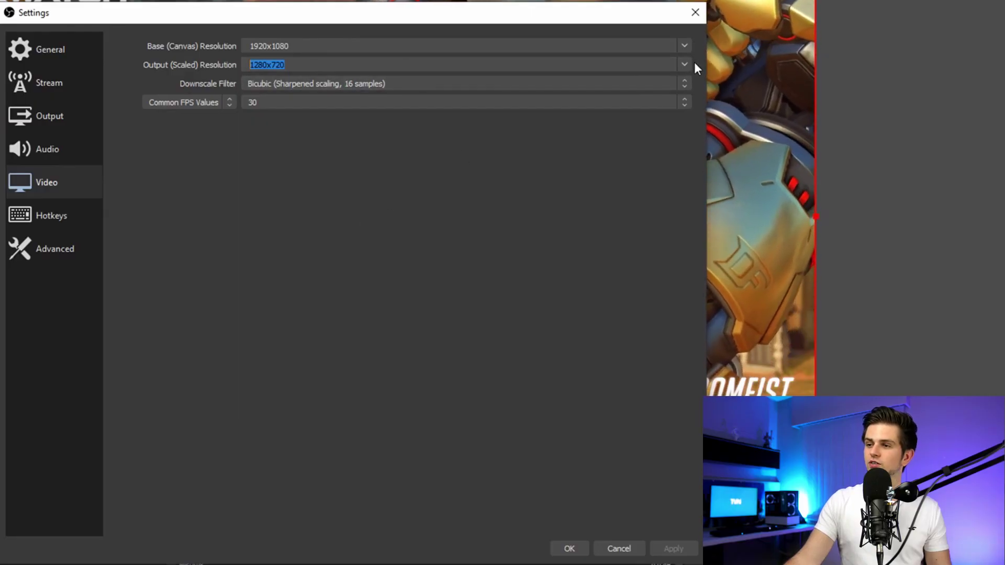
click(681, 65)
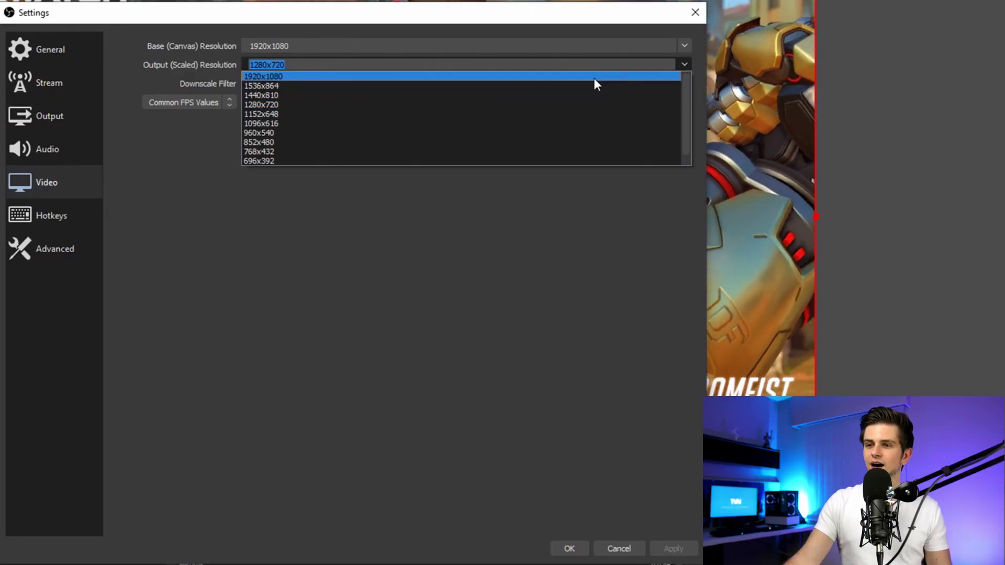
click(326, 76)
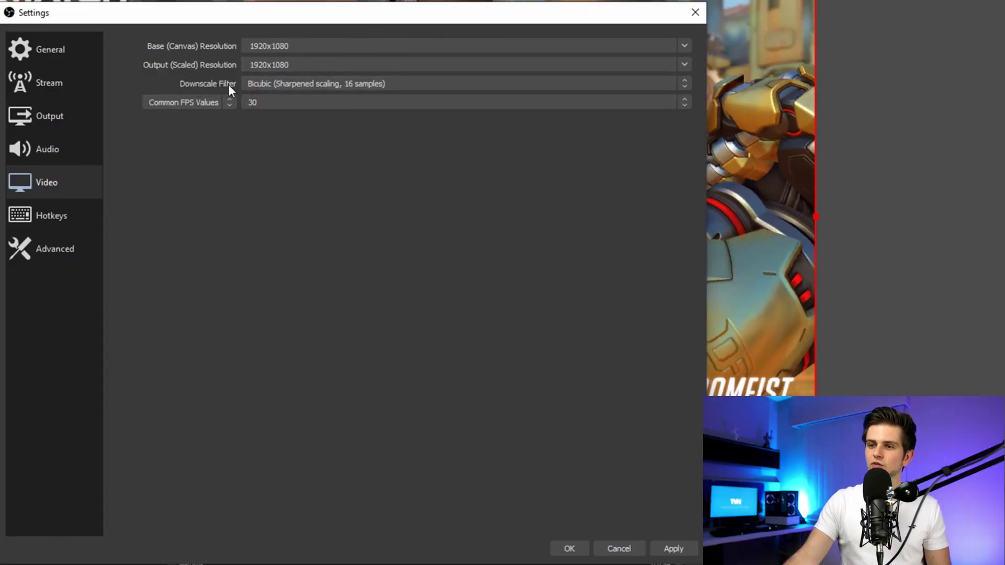
- Choose the Lanczos downscale filter and set Common FPS to 60
click(262, 84)
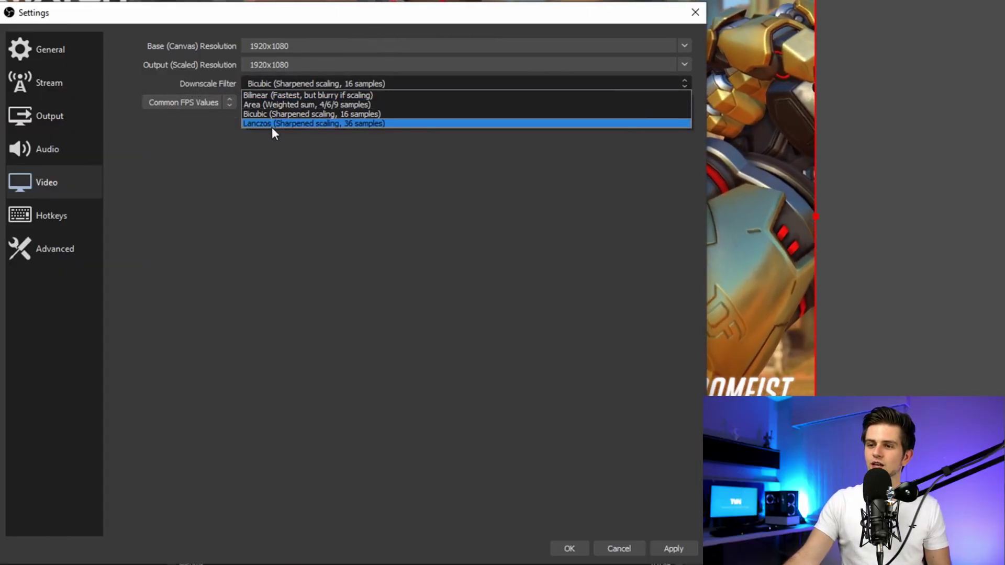
click(312, 124)
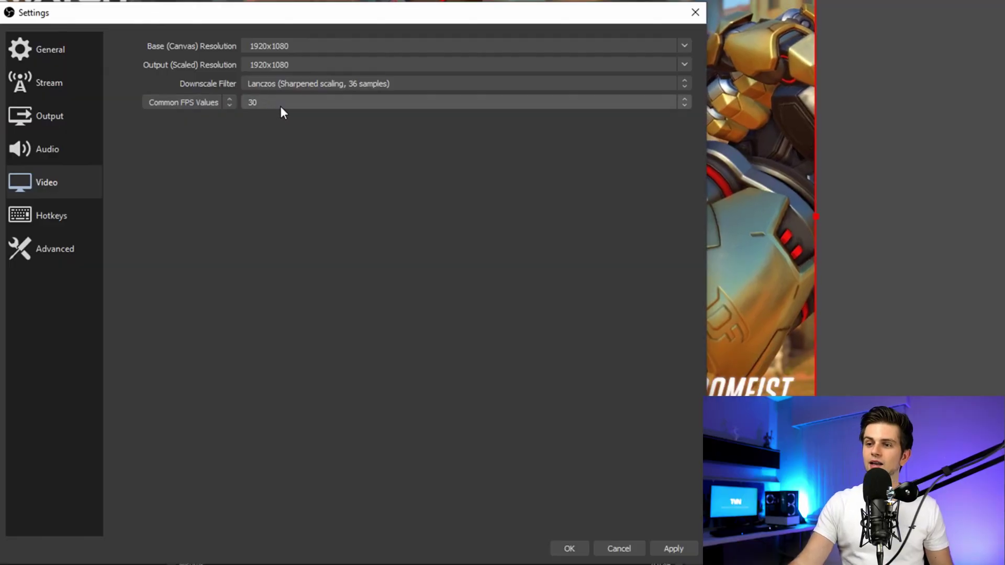
click(282, 106)
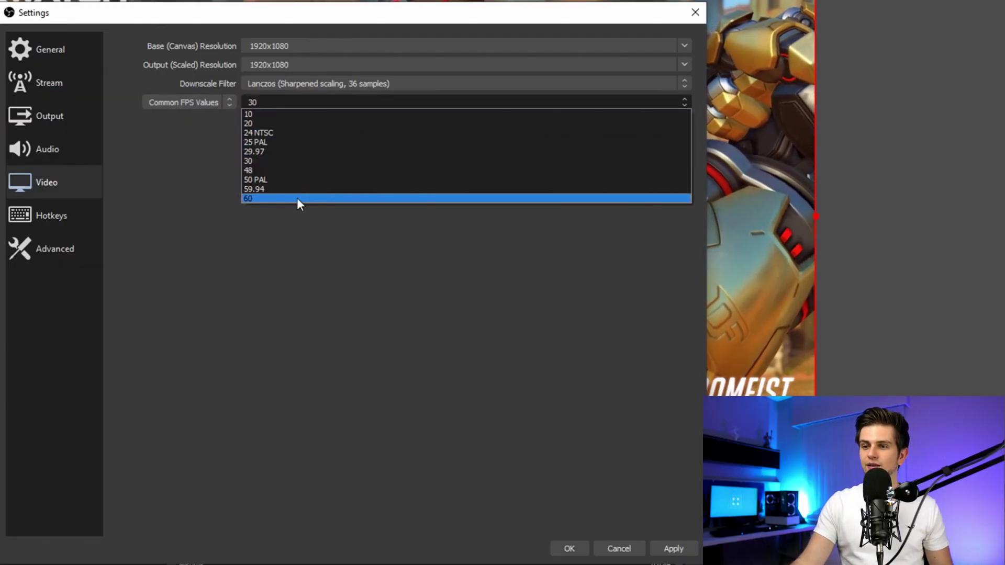
click(297, 198)
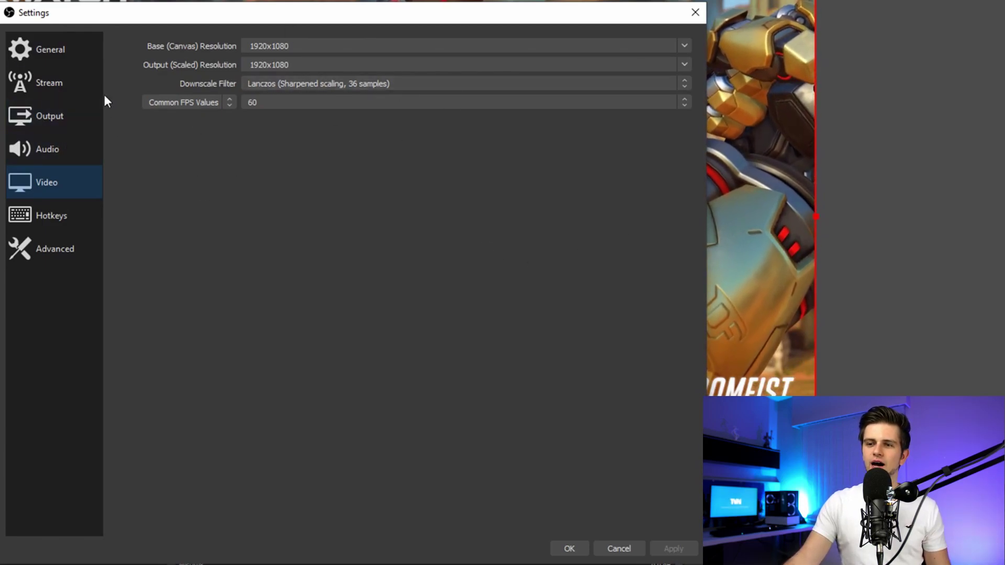
- Switch Output Mode to Advanced and keep the Standard recording type
click(63, 114)
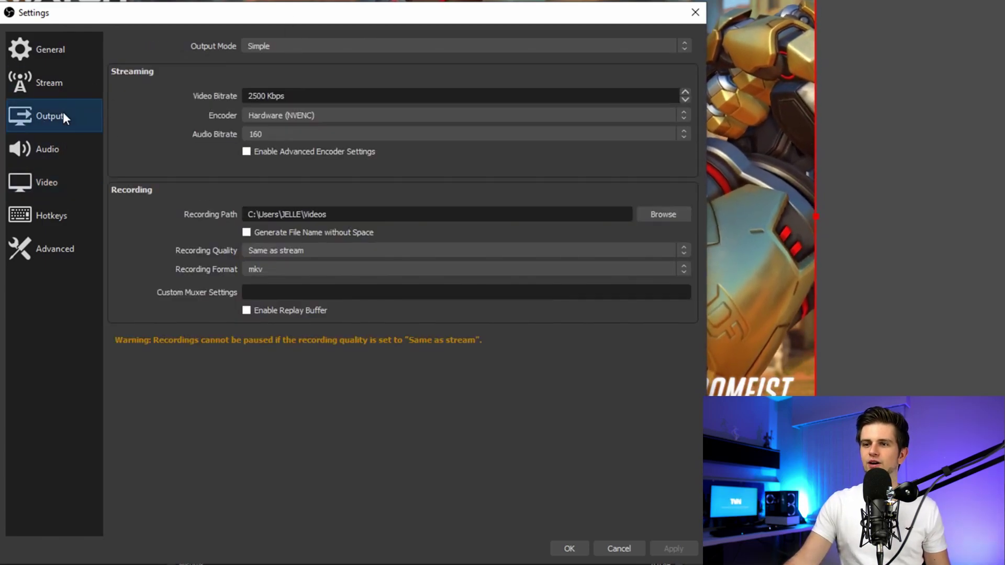
click(268, 48)
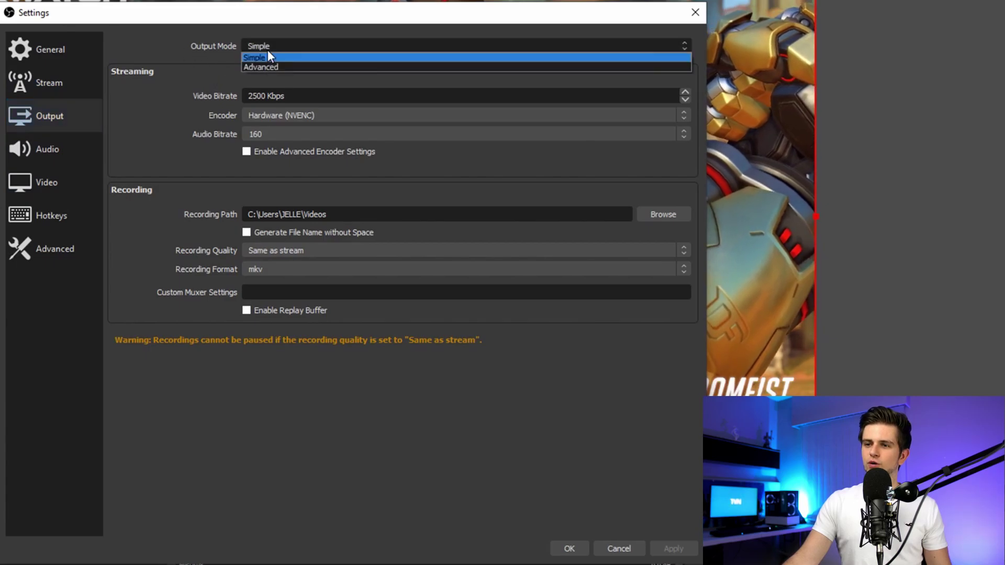
click(268, 63)
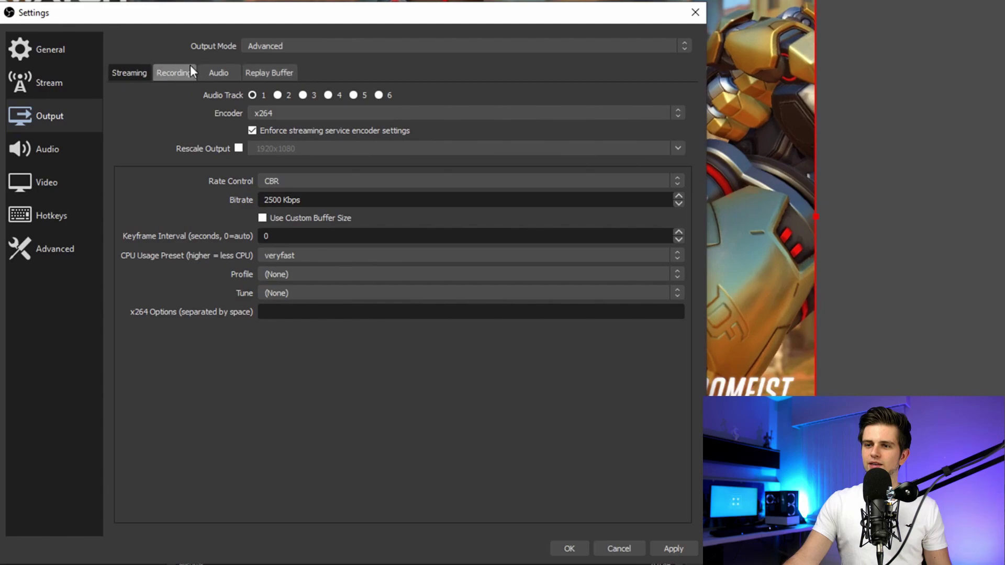
click(168, 77)
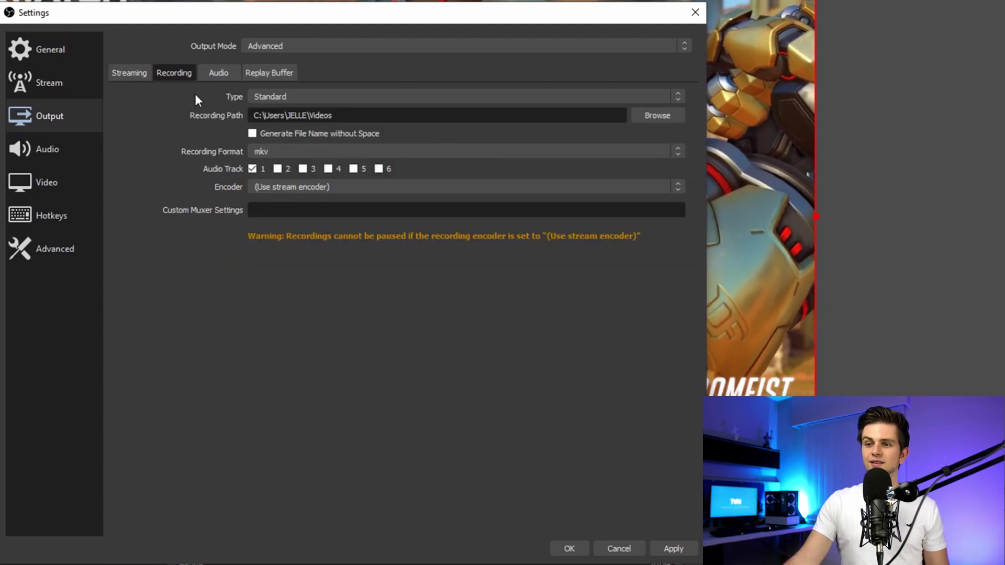
click(288, 96)
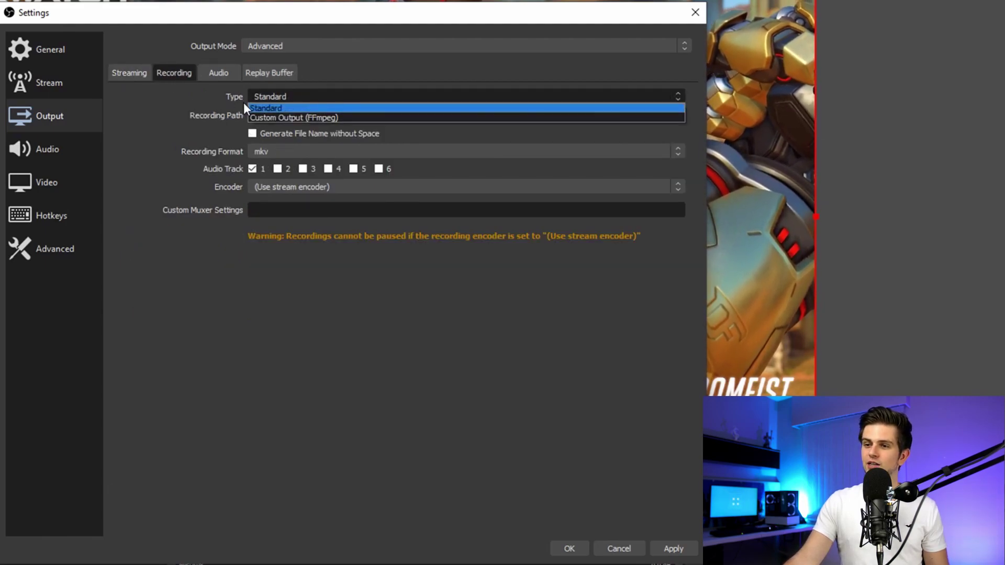
click(280, 108)
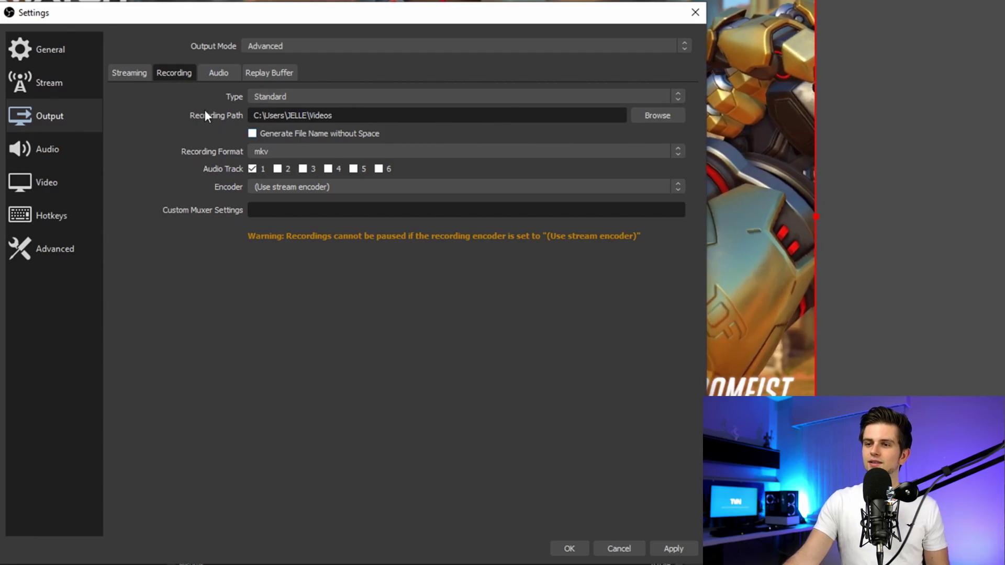
- Browse for a recording folder, set the recording format to mp4, and save the settings
drag(270, 116, 393, 121)
click(644, 116)
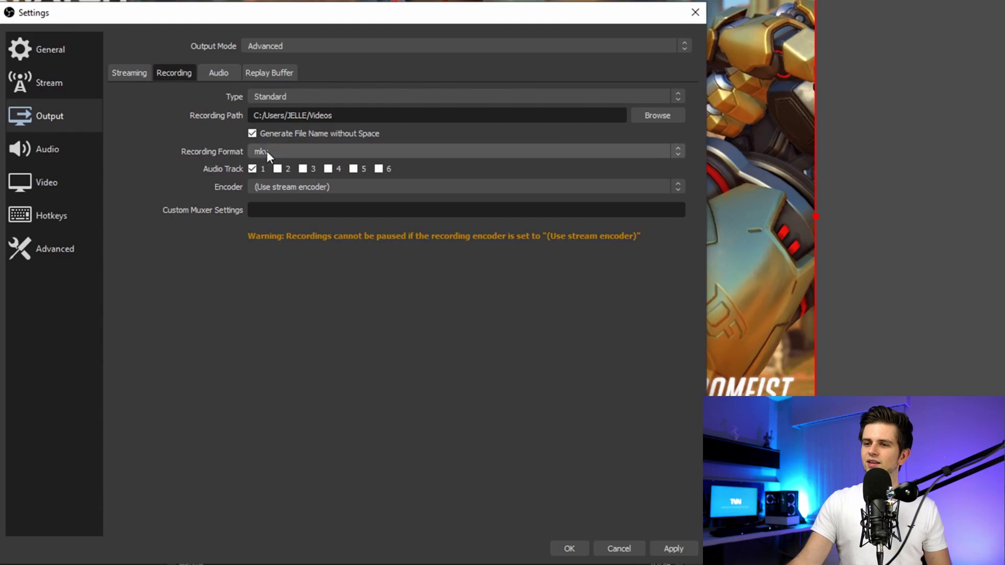
click(269, 149)
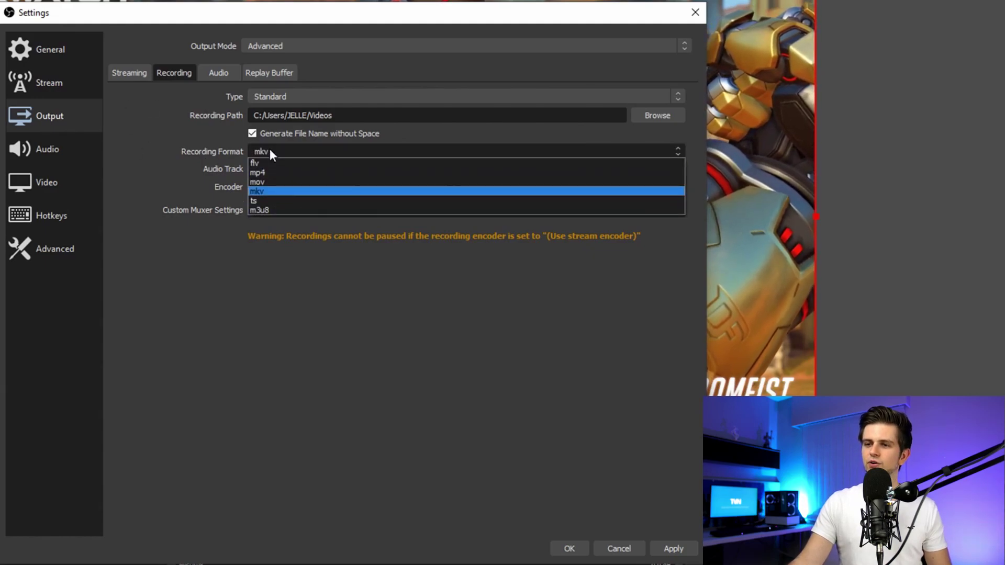
click(268, 171)
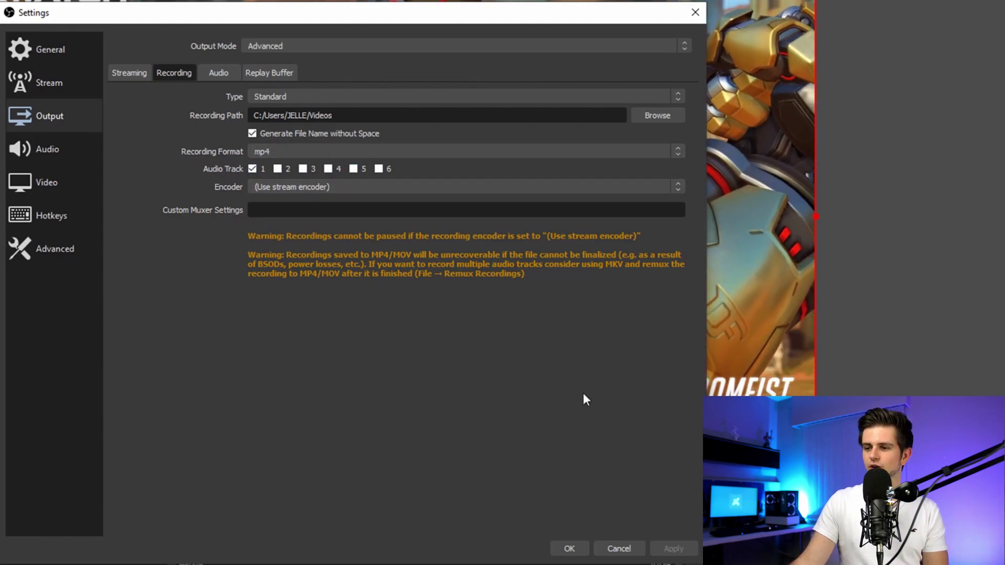
click(570, 548)
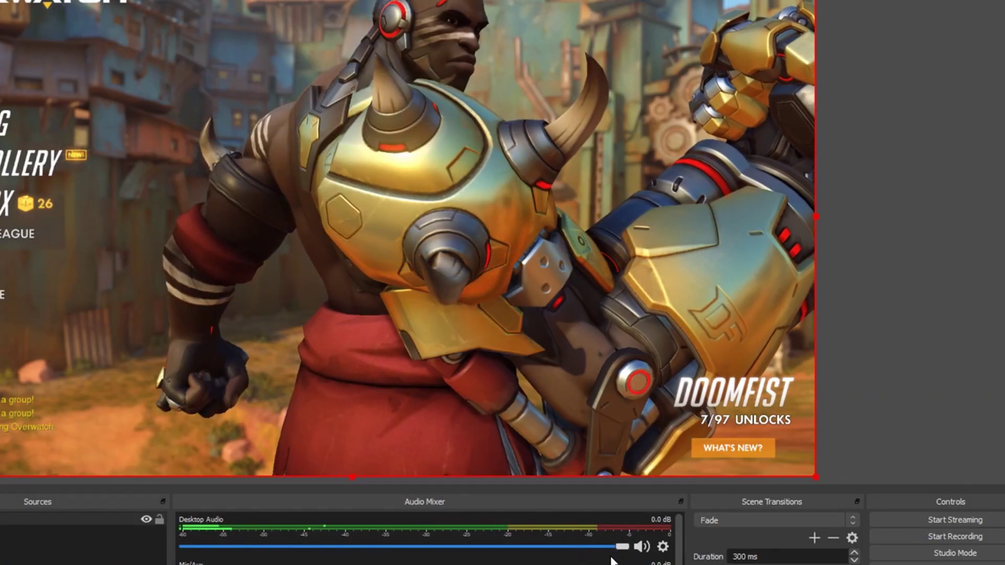
- Check in Advanced Audio Properties that desktop audio uses track 1 and the mic track 2
click(663, 547)
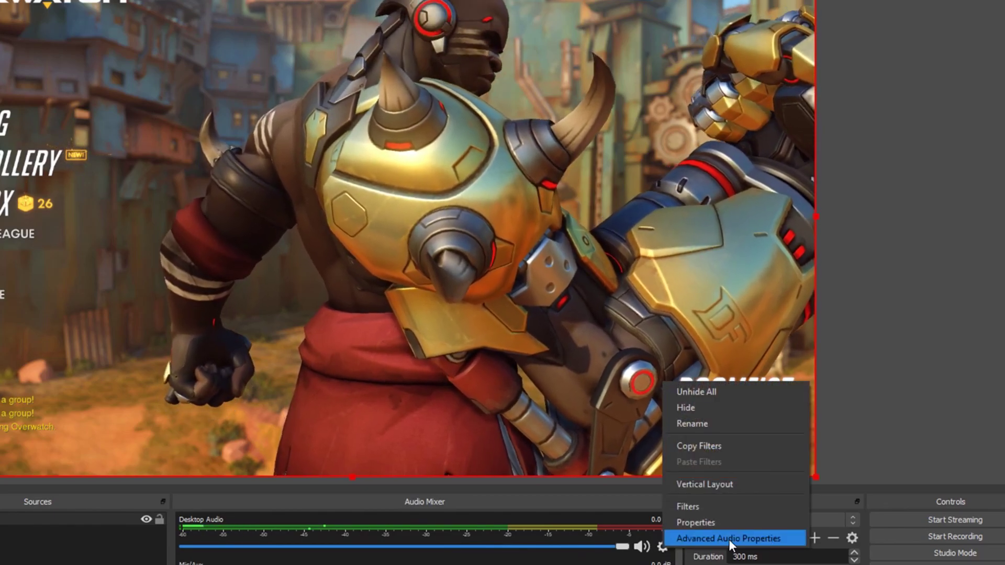
click(728, 539)
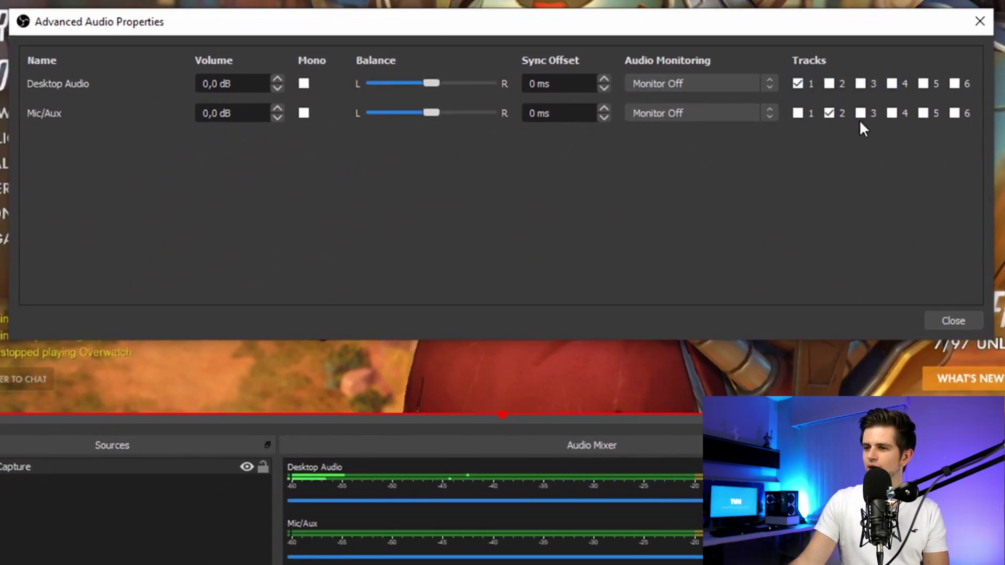
click(950, 319)
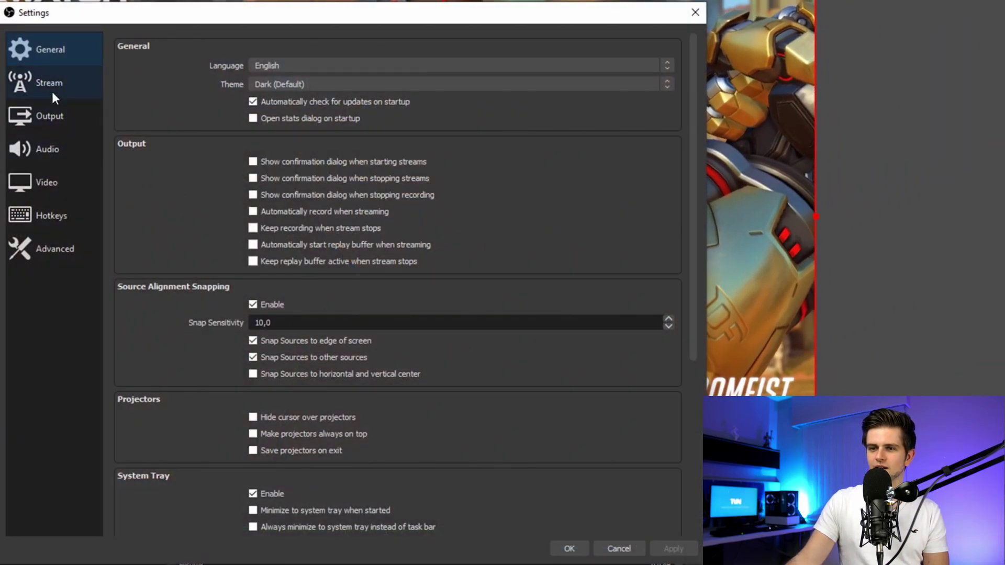
- Enable audio track 2 for recordings in Output > Recording
click(51, 117)
click(174, 73)
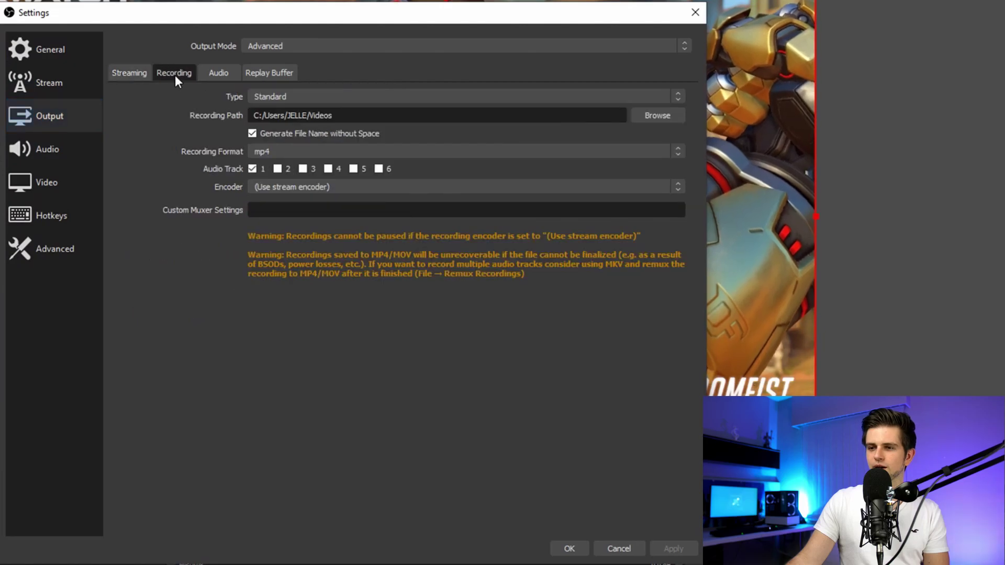
click(277, 169)
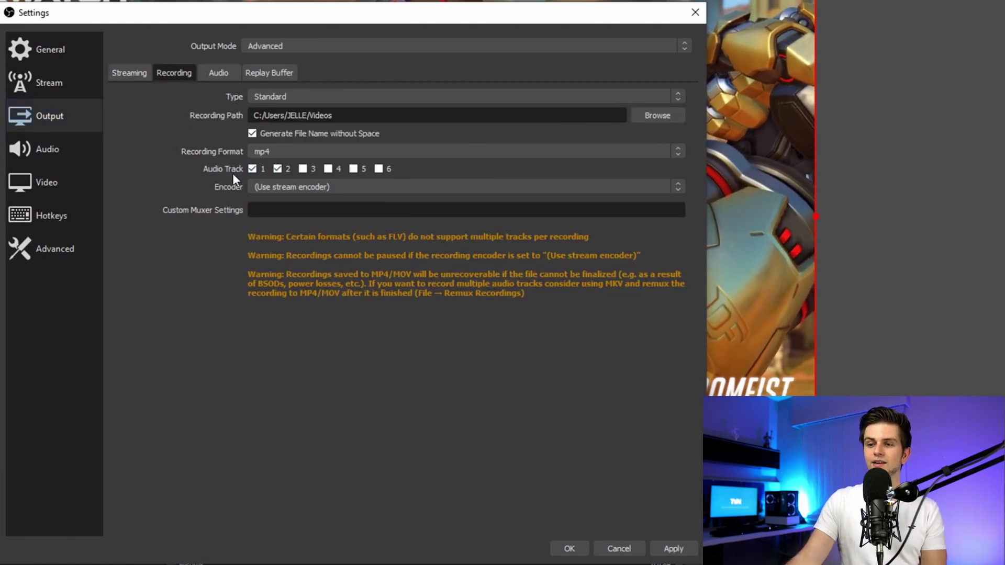
- Compare the NVENC H.264 (new) and x264 encoders, settling on NVIDIA NVENC H.264 (new)
click(257, 187)
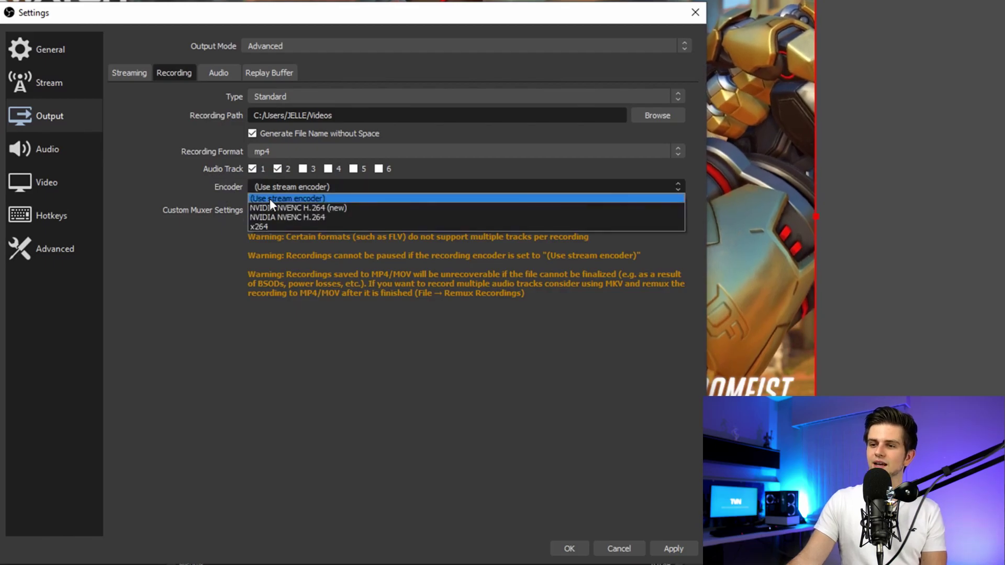
click(306, 208)
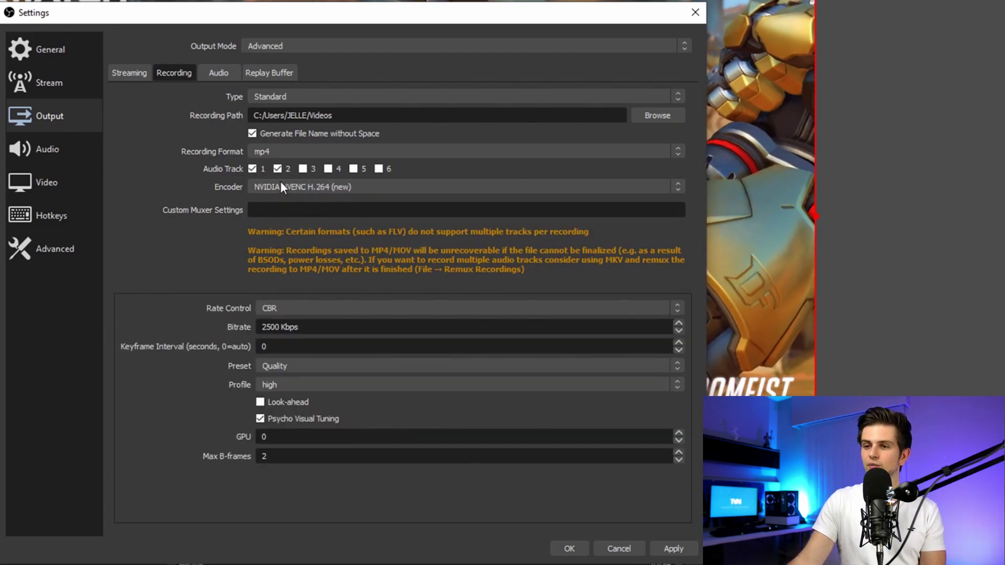
click(300, 187)
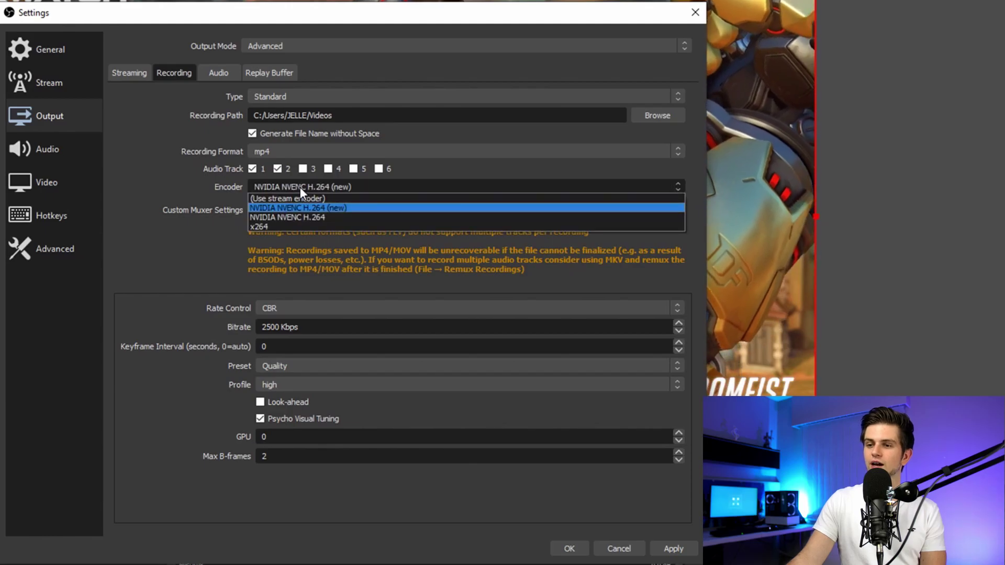
click(281, 227)
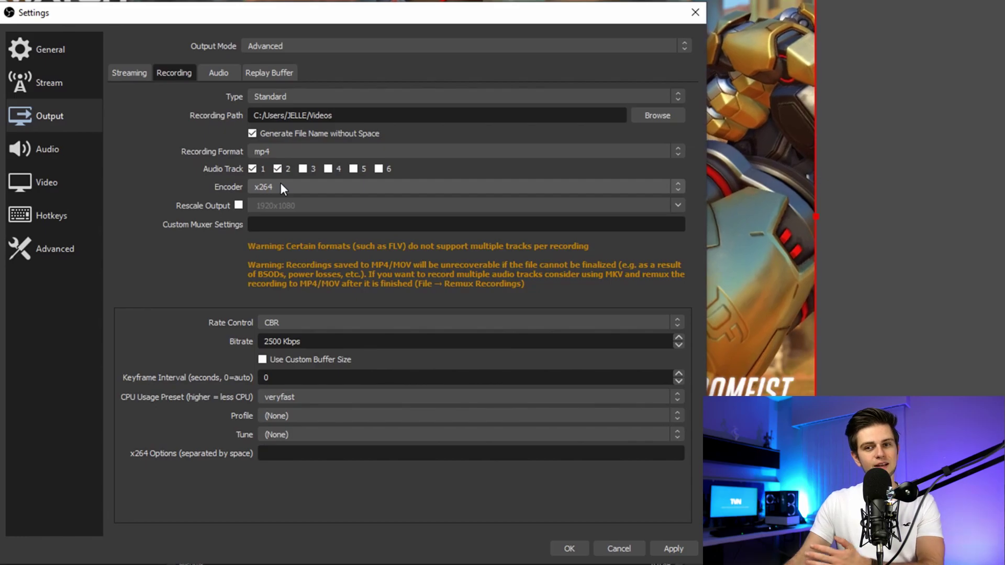
click(274, 186)
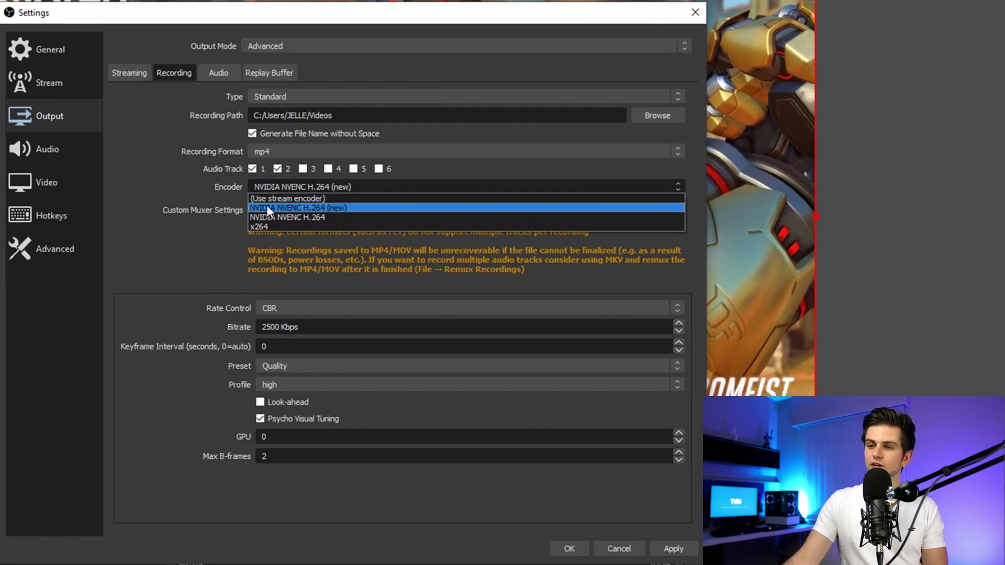
click(340, 208)
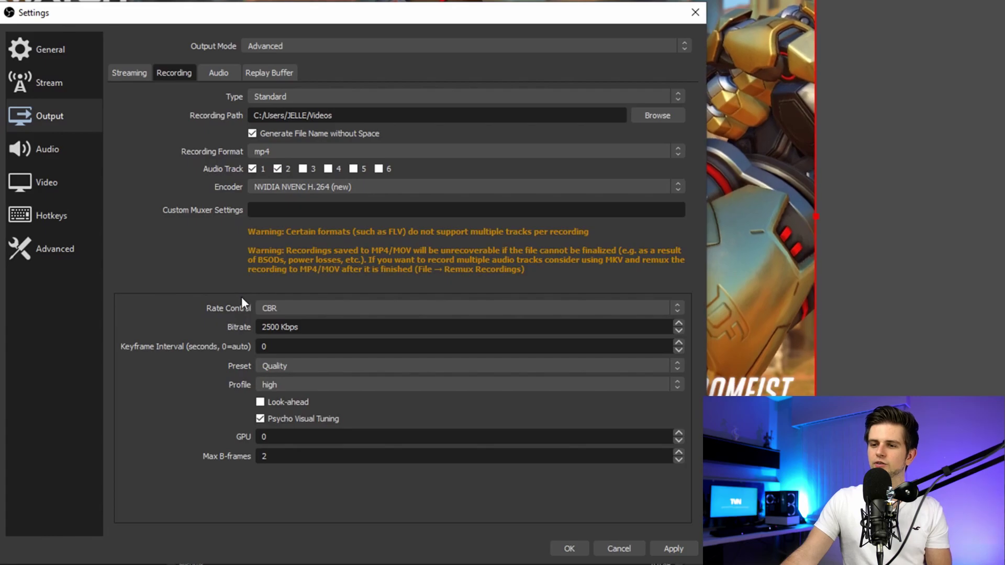
- Change rate control from CBR to CQP and enter a CQ Level of 17
click(286, 308)
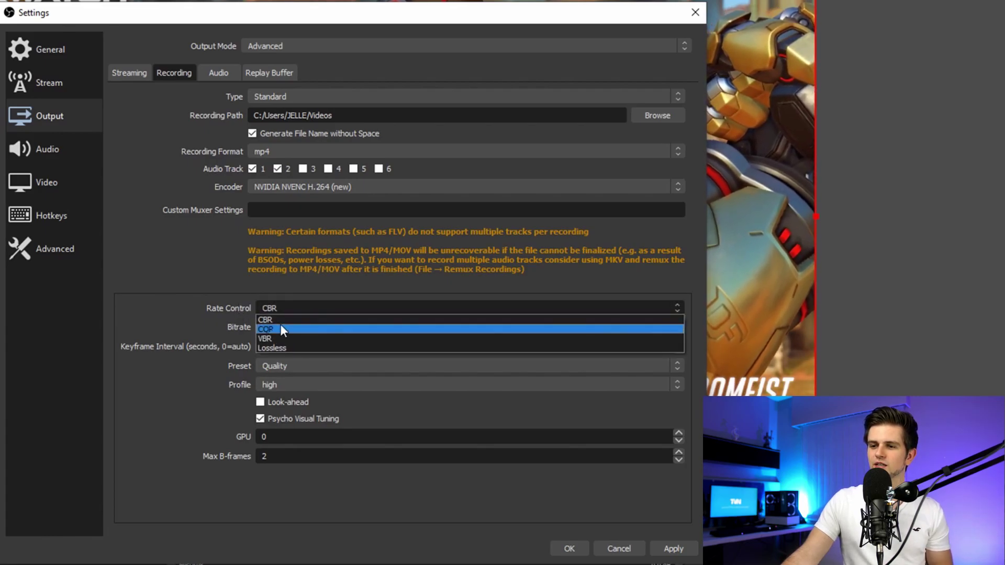
click(281, 325)
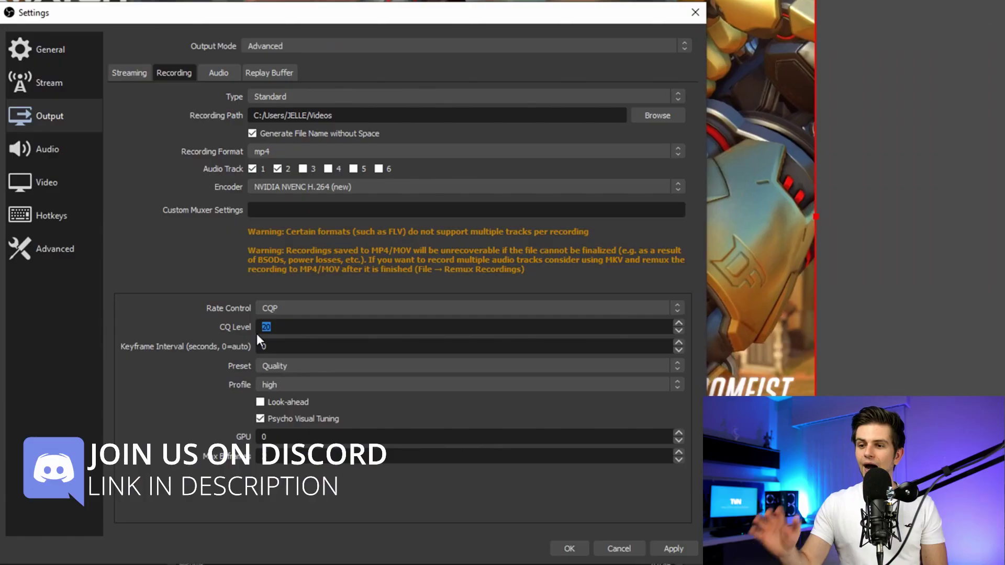
text(17)
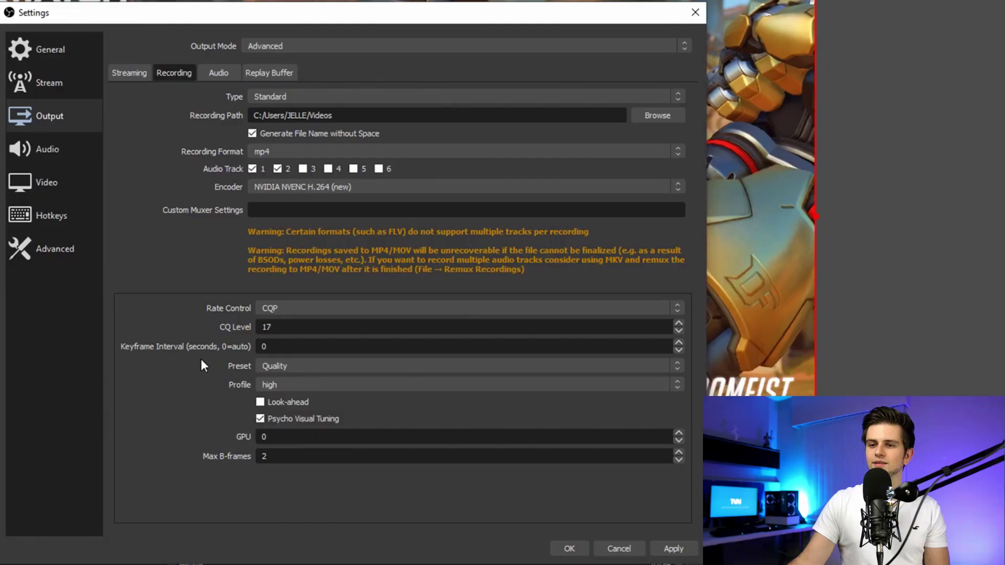
click(276, 365)
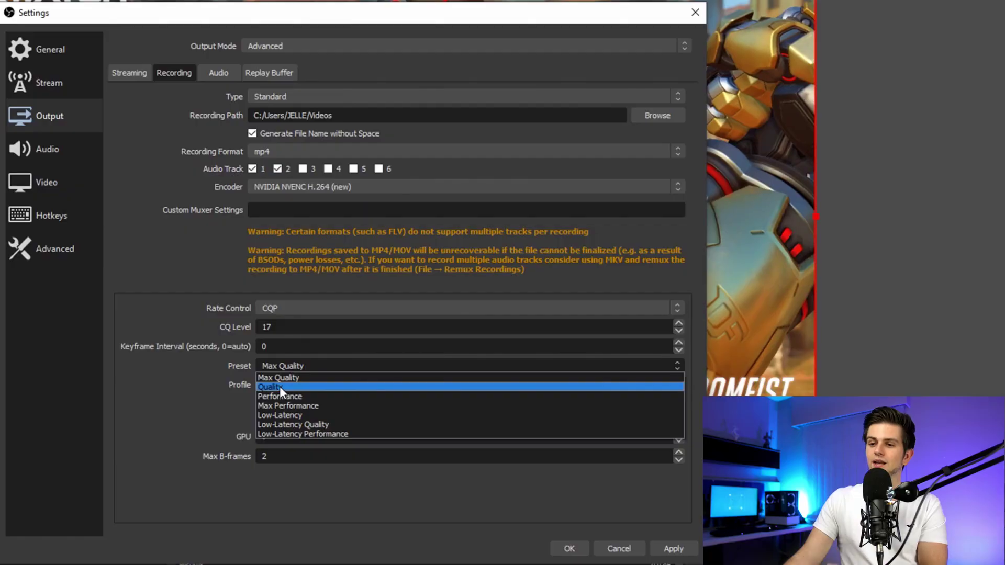
- Settle on the Max Quality preset with the high profile, save the settings, and open Task Manager
click(290, 378)
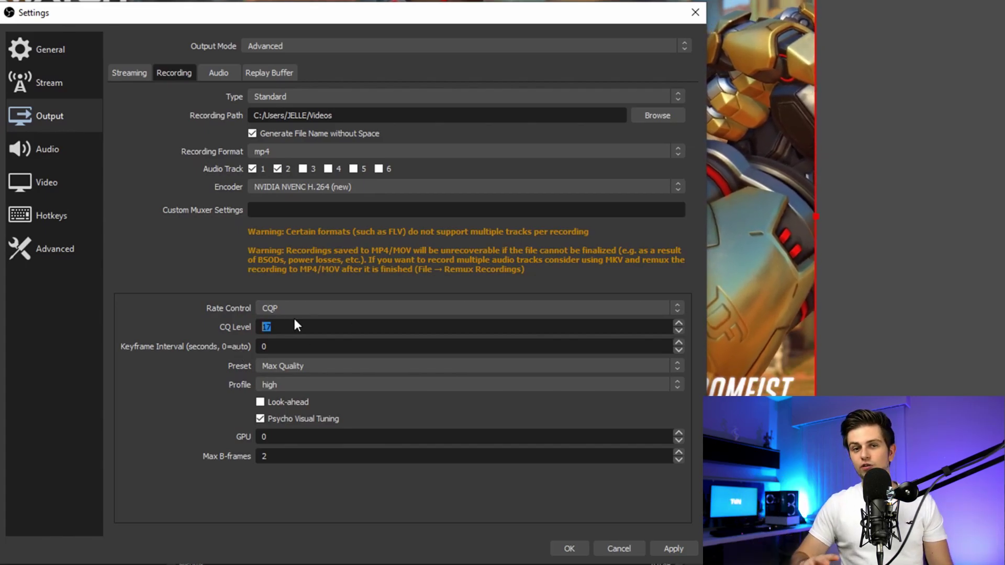
click(284, 368)
click(261, 374)
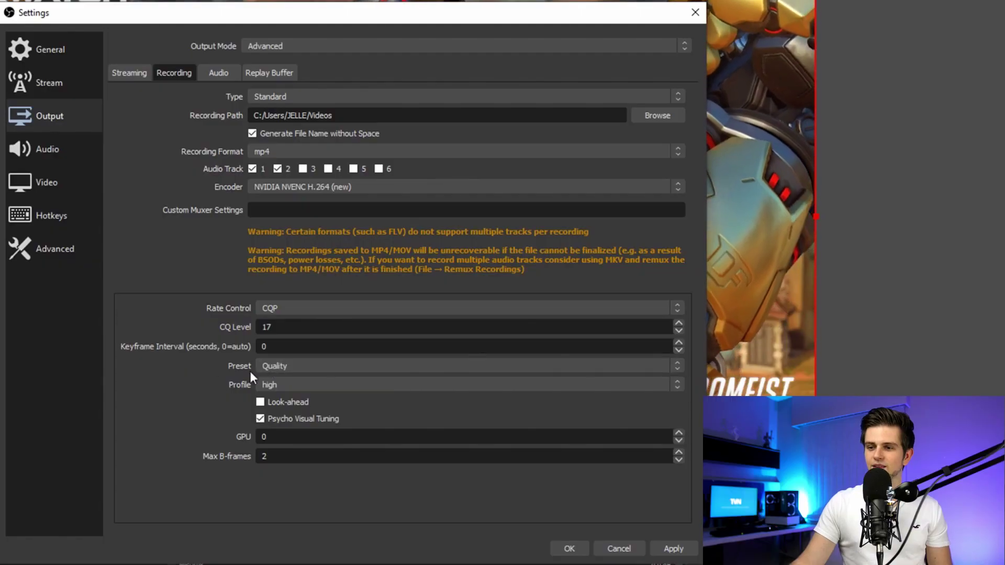
click(294, 366)
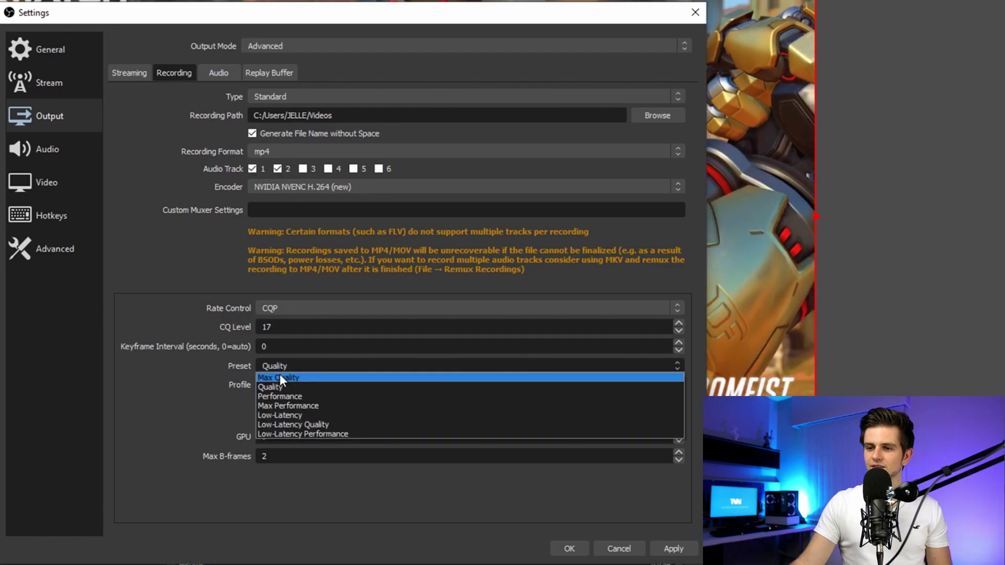
click(279, 377)
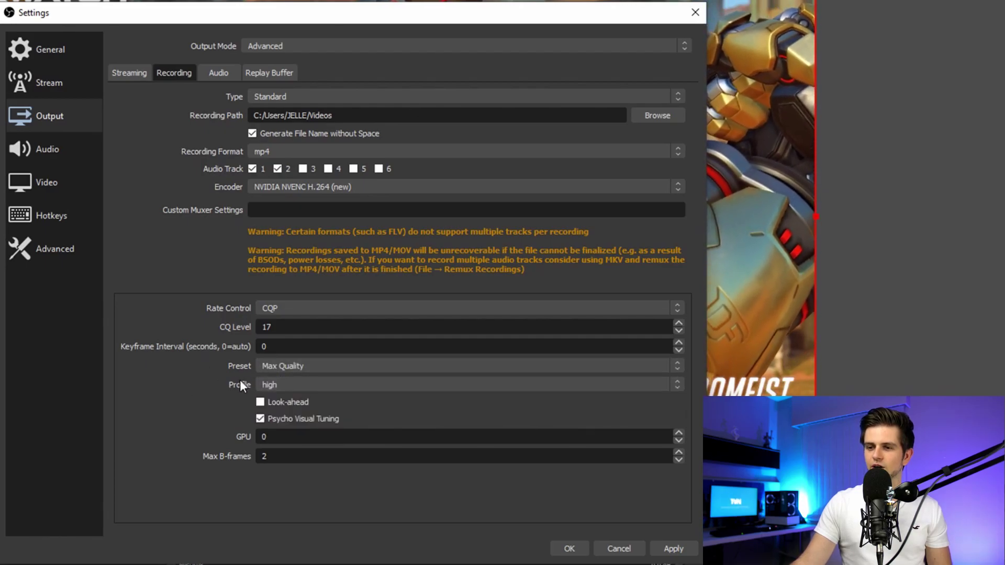
click(291, 384)
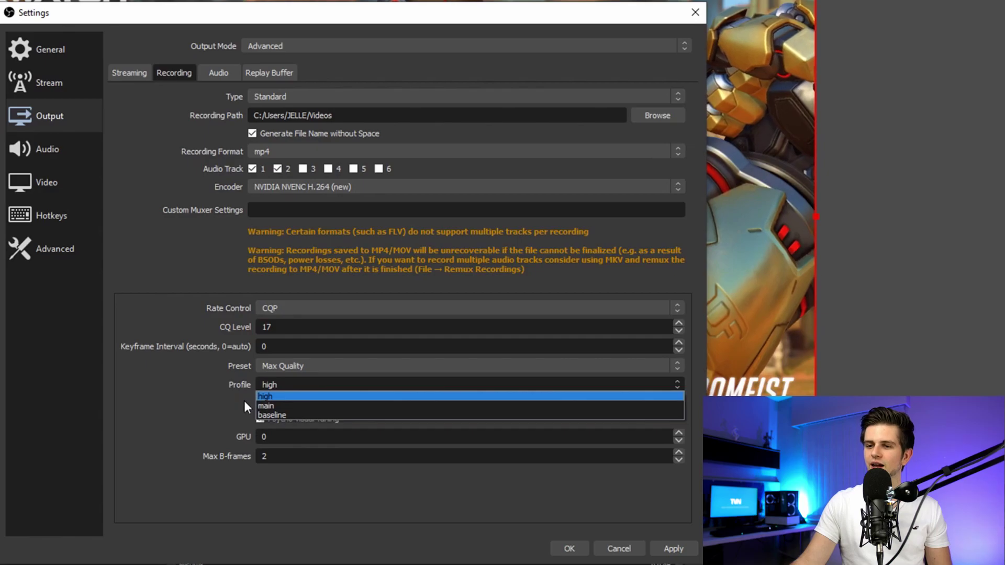
click(265, 397)
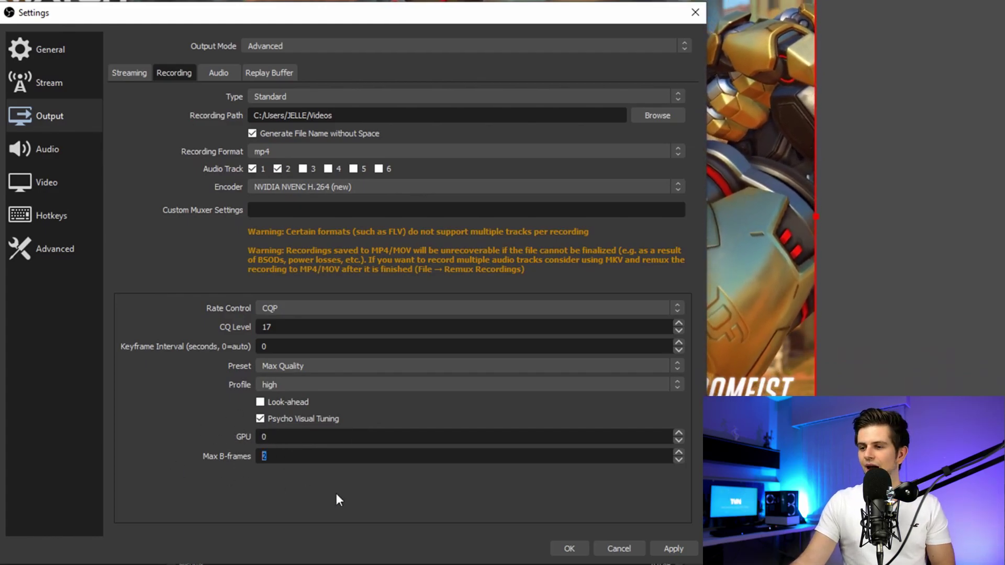
click(569, 549)
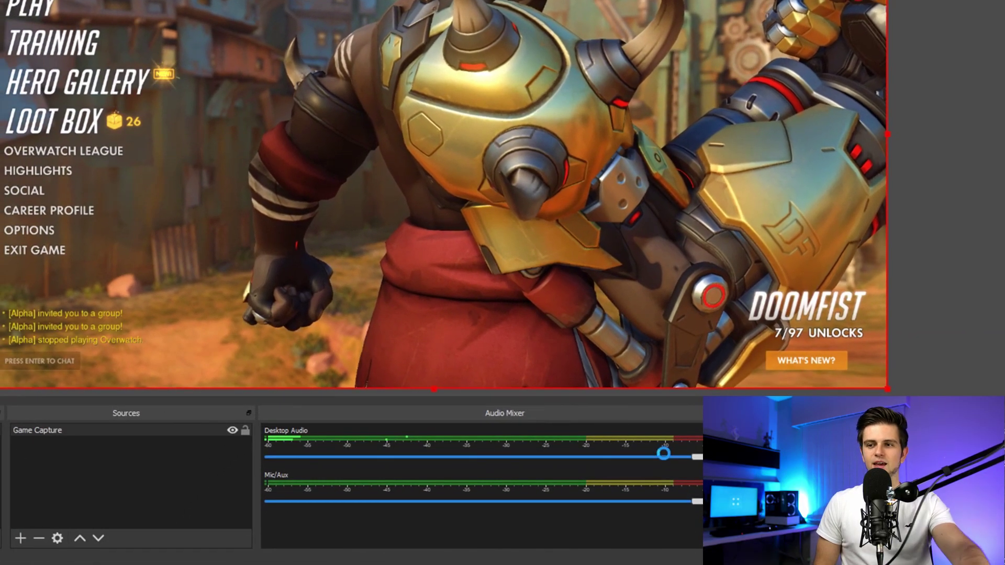
key(ctrl+shift+Escape)
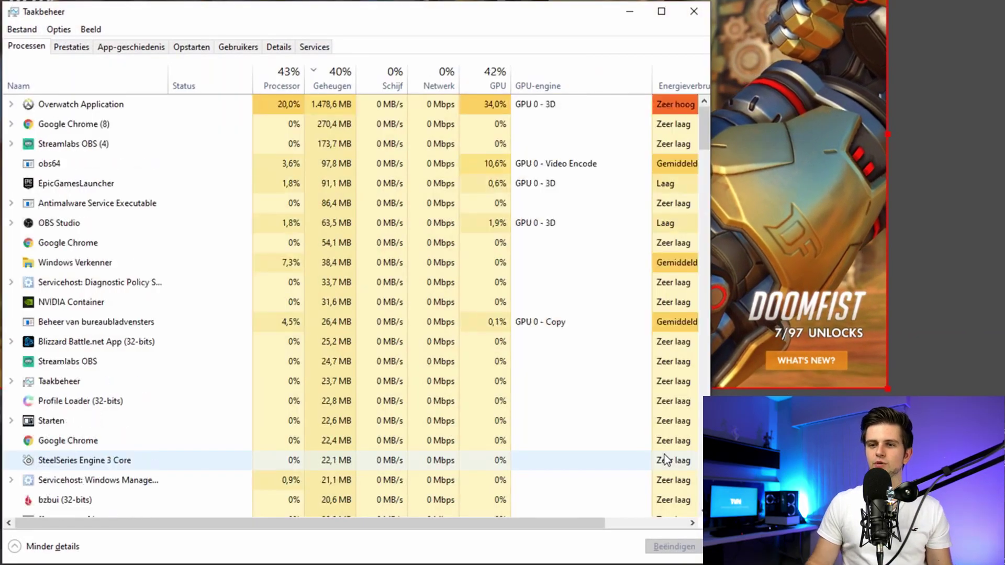
- Compare the processor and GPU 0 usage graphs, including video encode load, on Task Manager's Performance tab
click(70, 51)
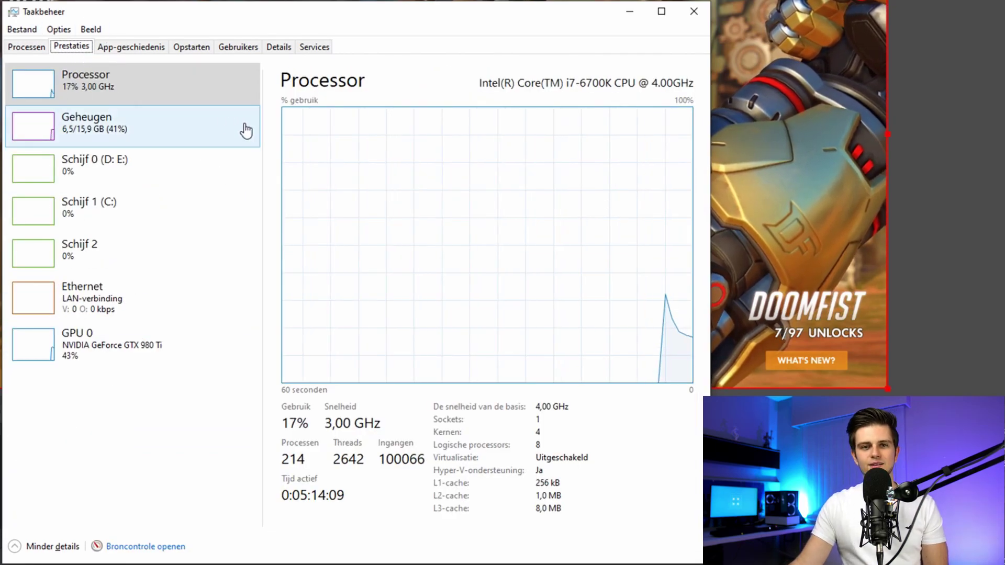
click(186, 92)
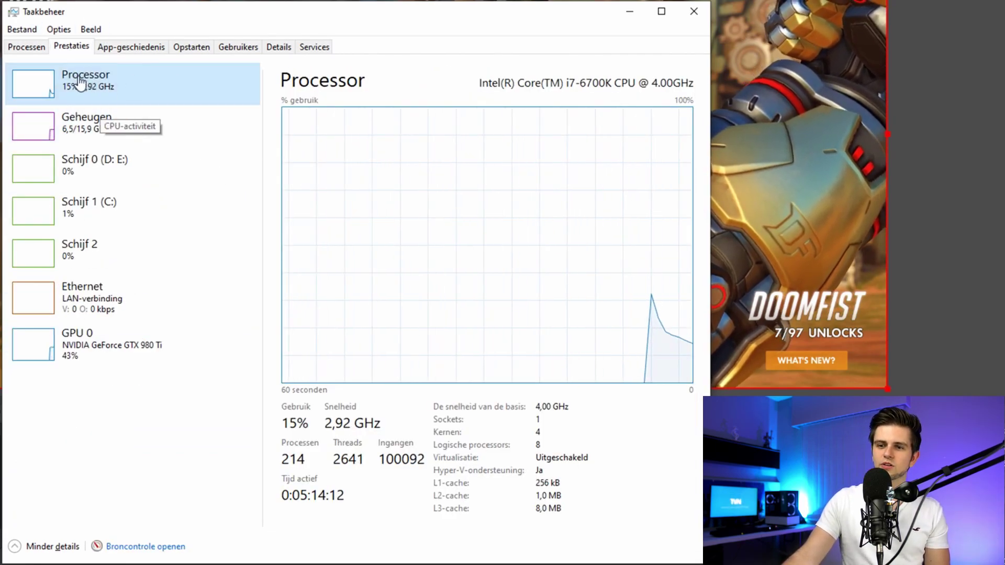
click(126, 346)
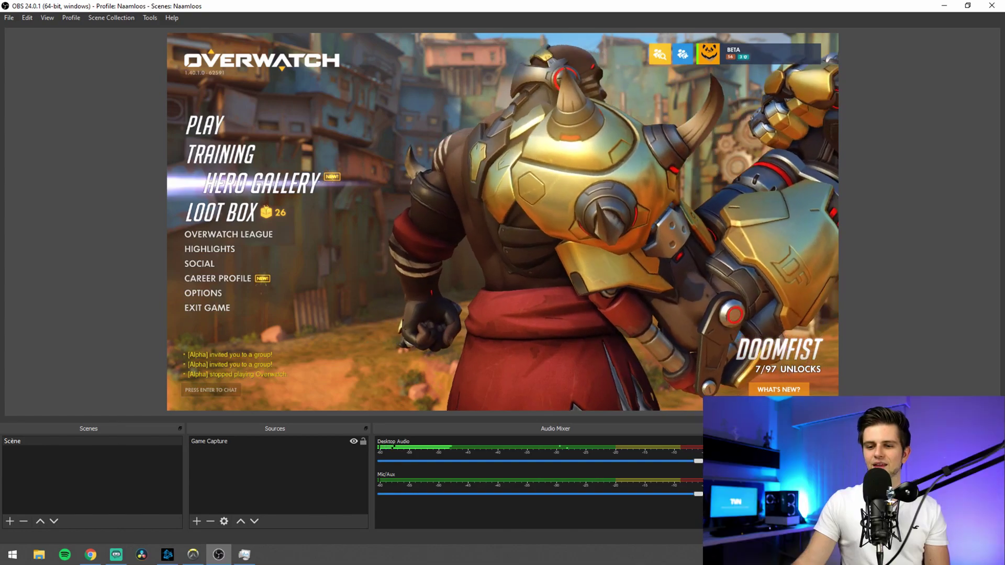
click(245, 555)
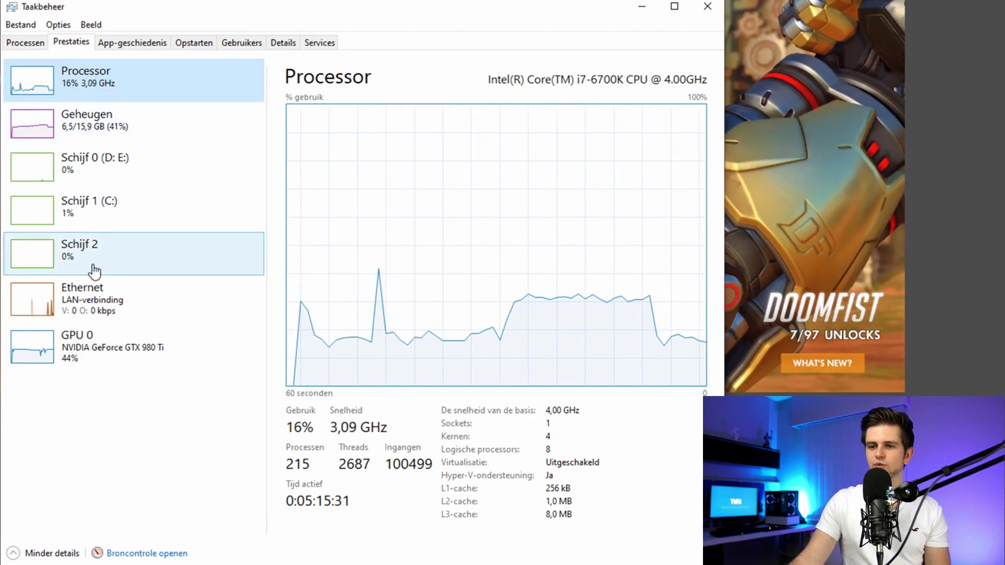
click(89, 347)
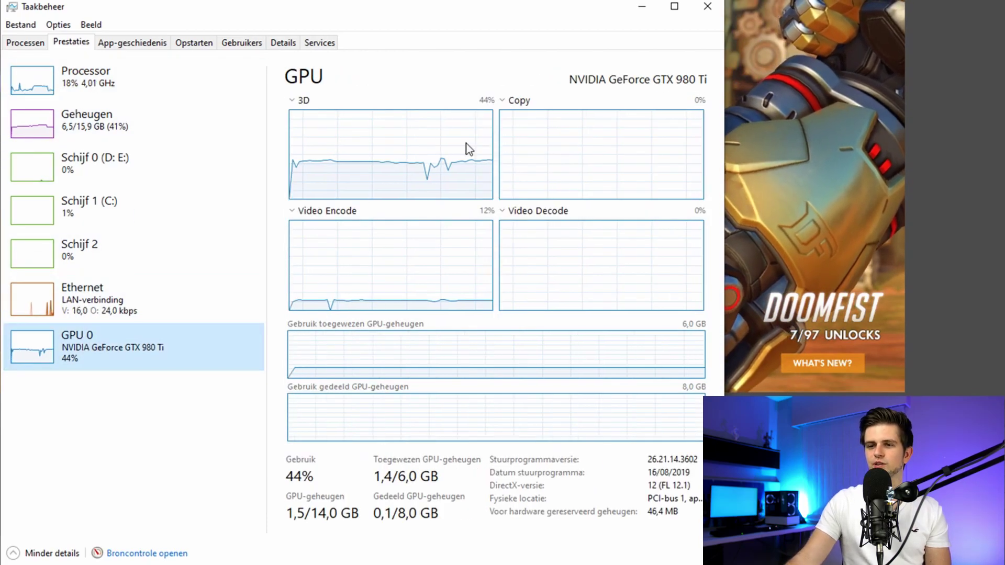
click(140, 94)
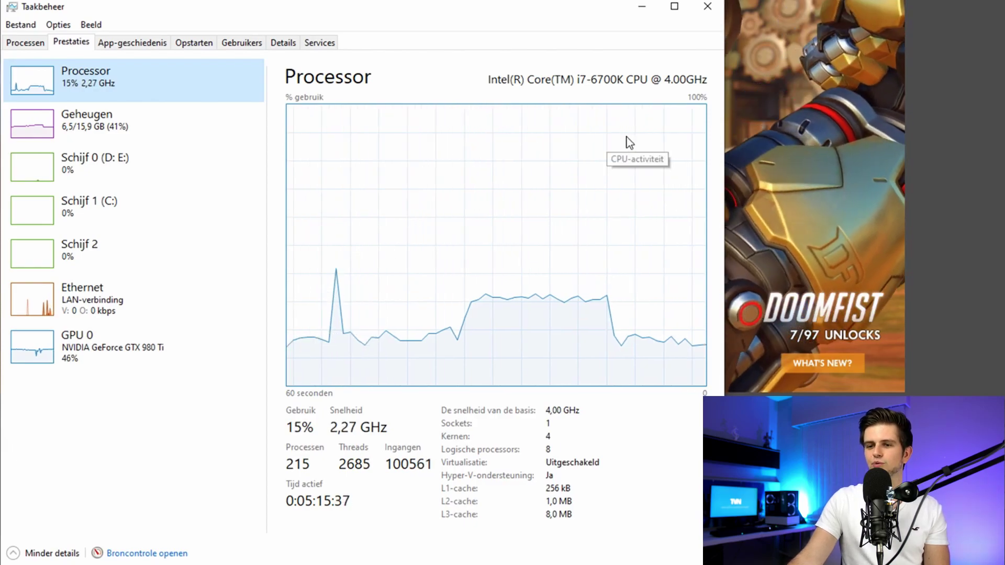
click(227, 337)
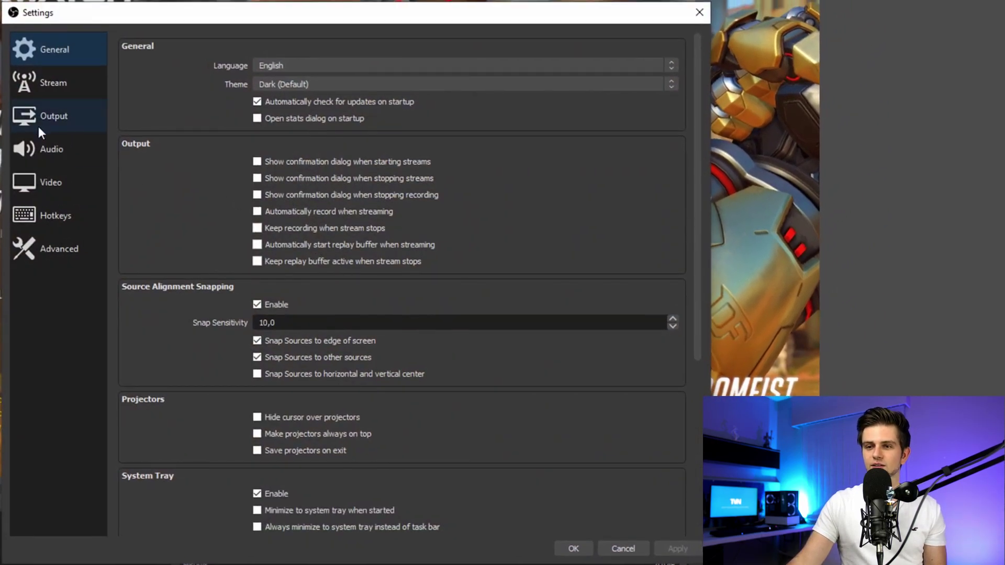
- Set the NVENC recording preset to Quality and CQ Level from 17 to 20, then save
click(59, 113)
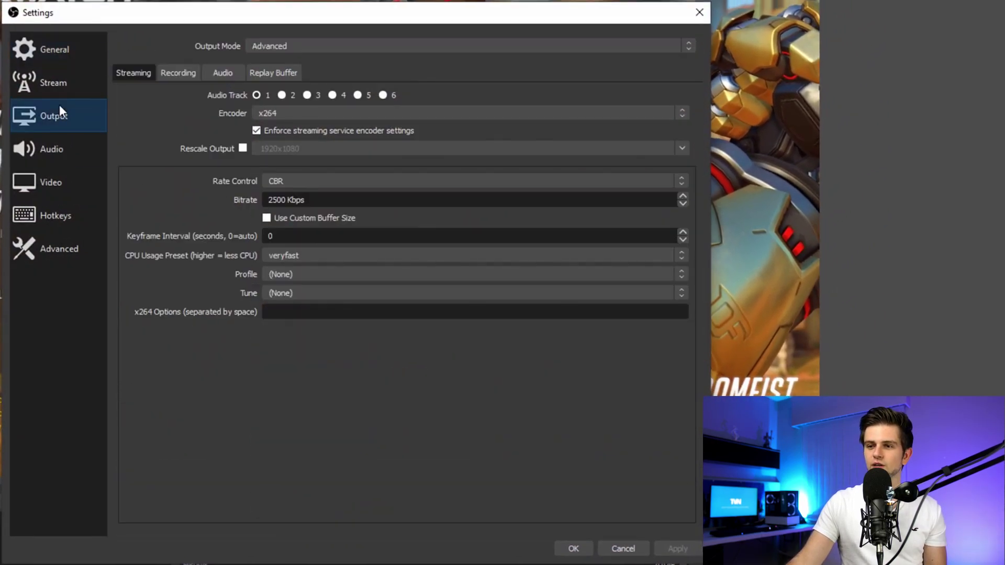
click(179, 75)
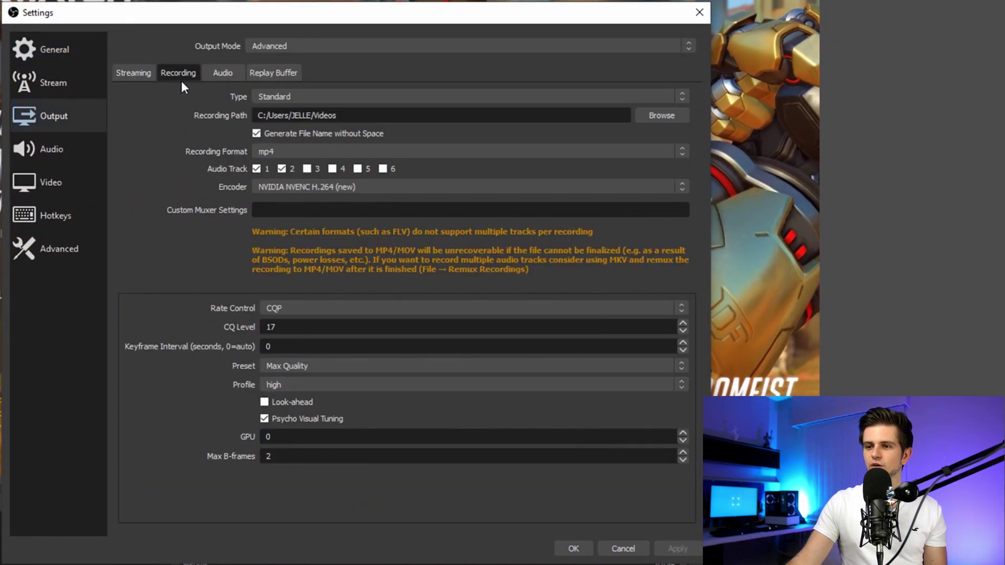
click(281, 372)
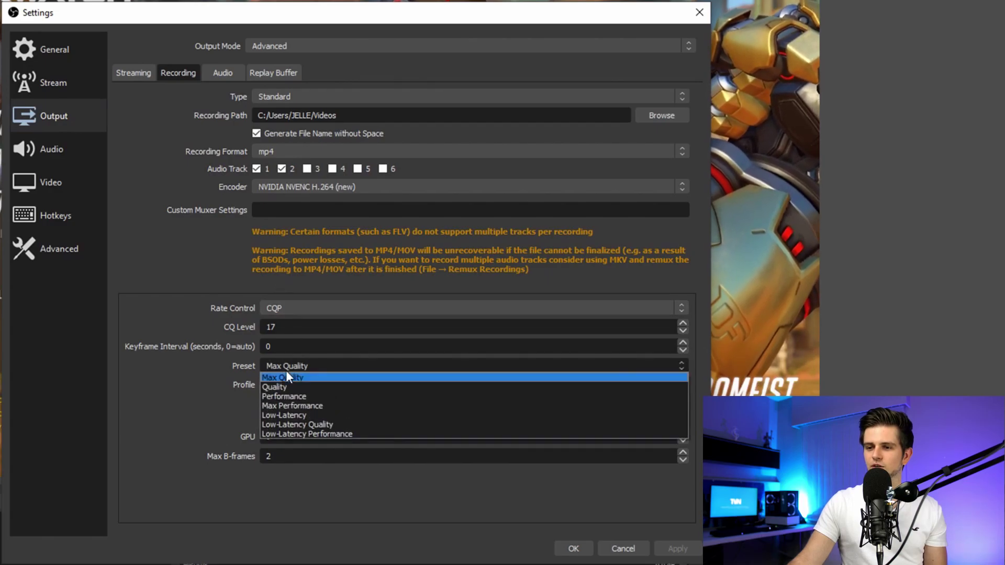
click(280, 382)
double_click(270, 327)
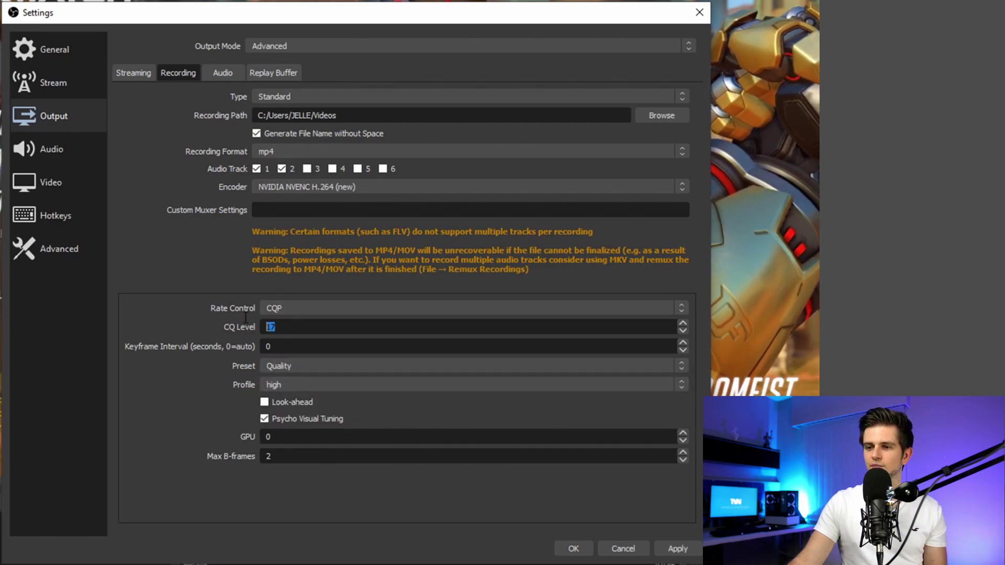
text(20)
click(573, 548)
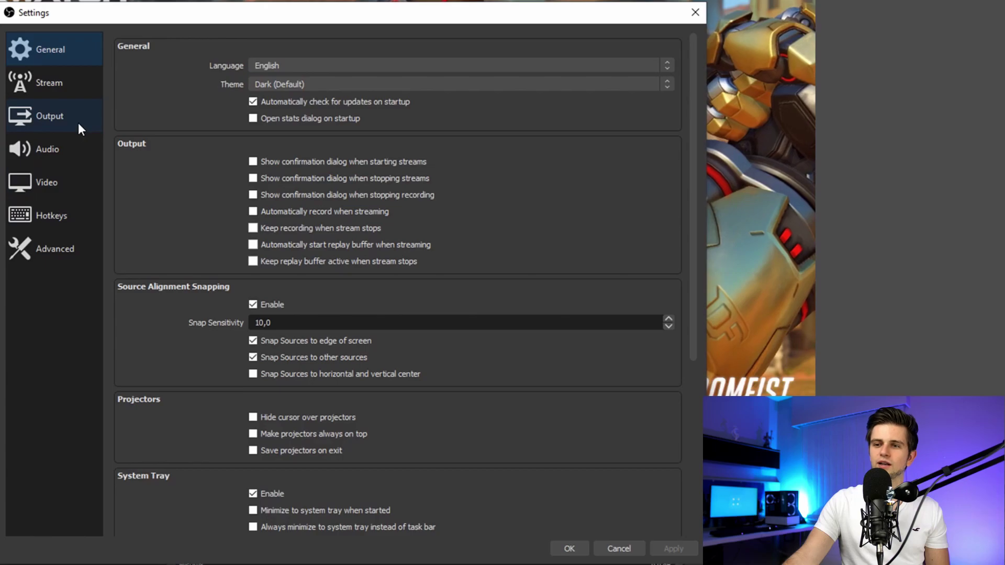
- Switch the recording encoder from NVIDIA NVENC to x264 on the Output Recording page
click(79, 123)
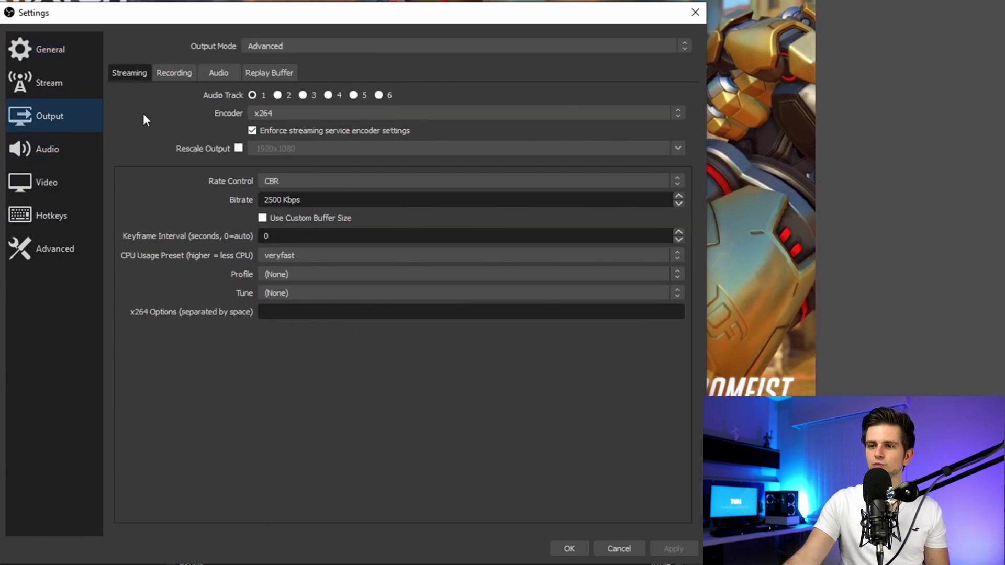
click(169, 73)
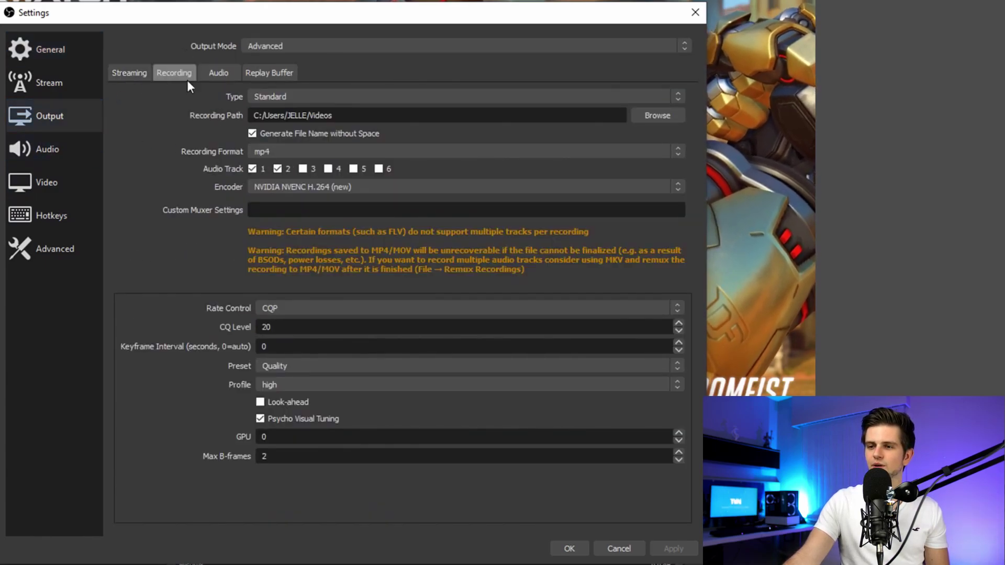
click(264, 185)
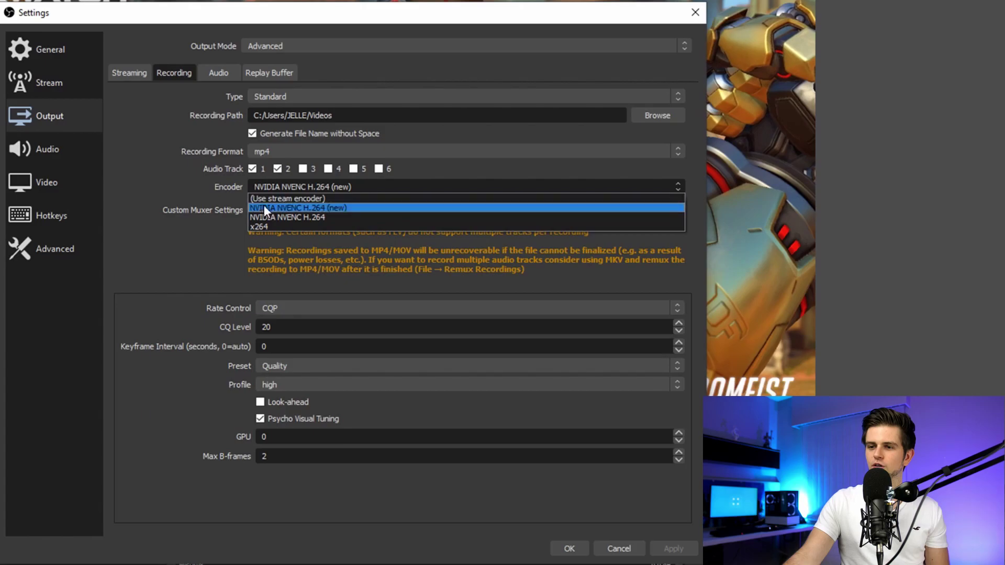
click(274, 227)
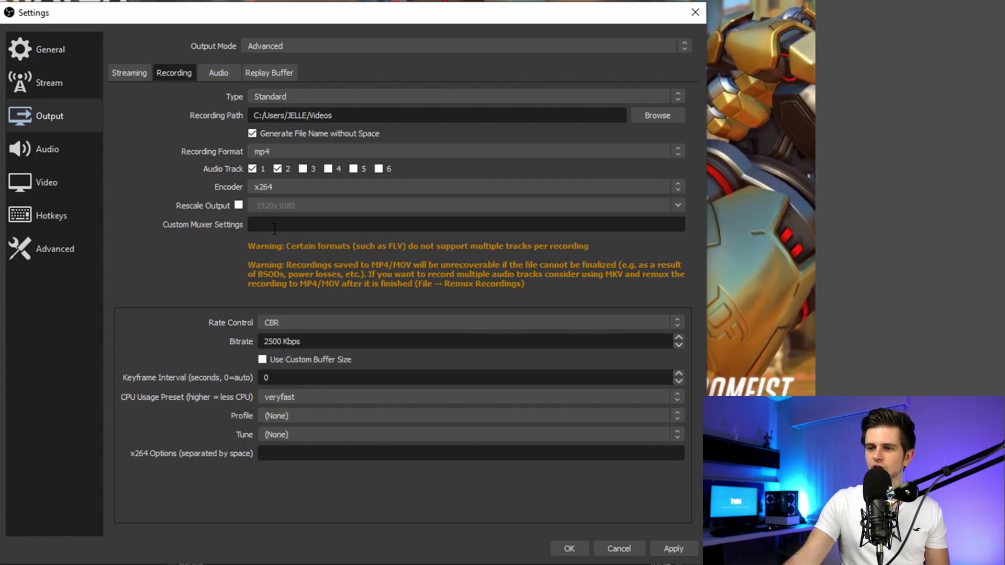
- Try Rescale Output at 1920x1080, turn it back off, and check the Video page resolutions
click(239, 205)
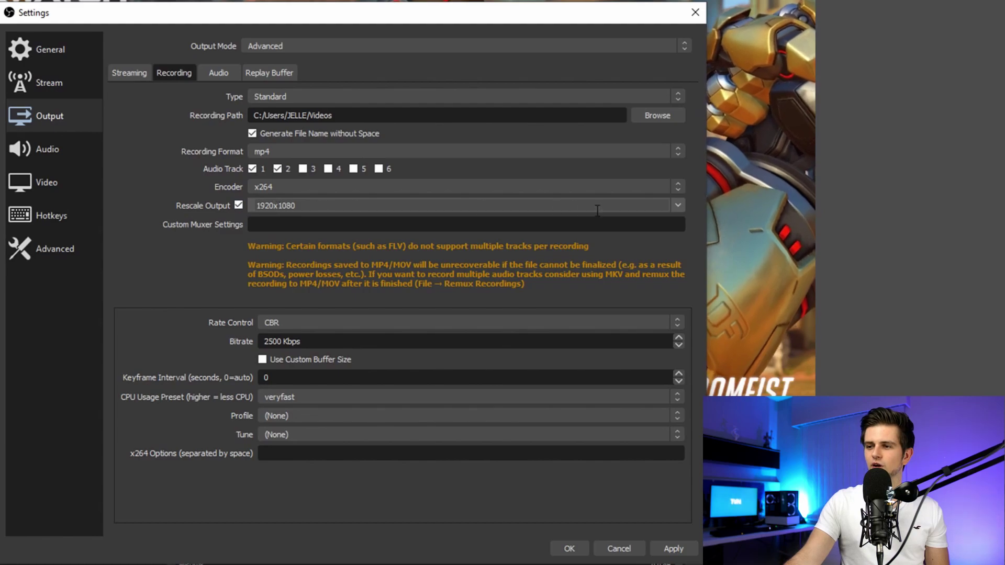
click(679, 205)
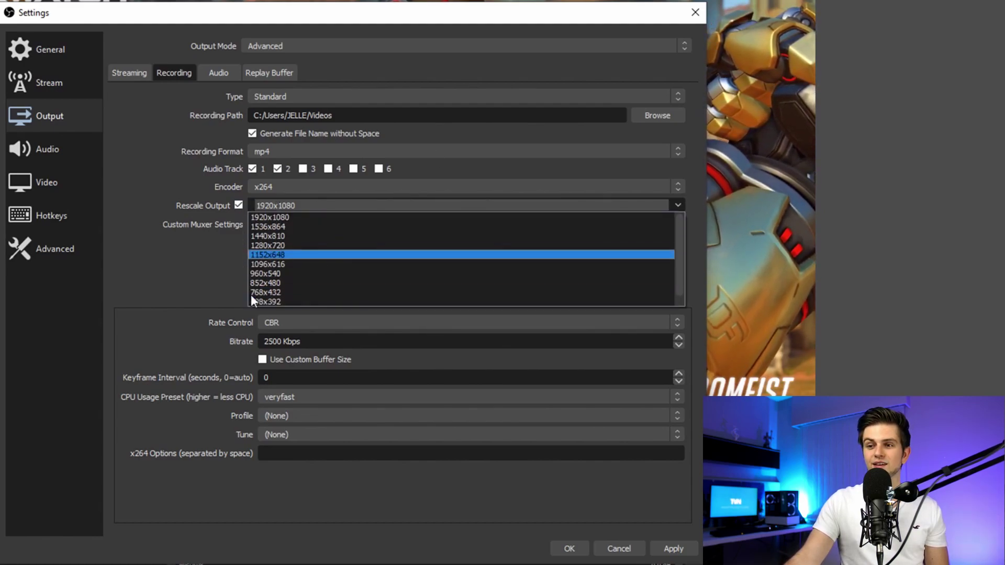
click(159, 251)
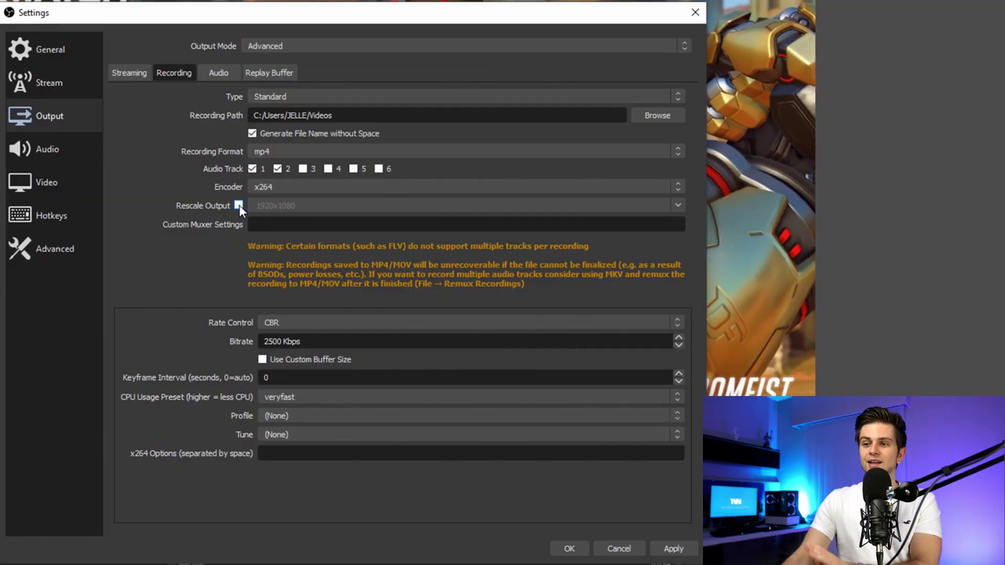
click(239, 205)
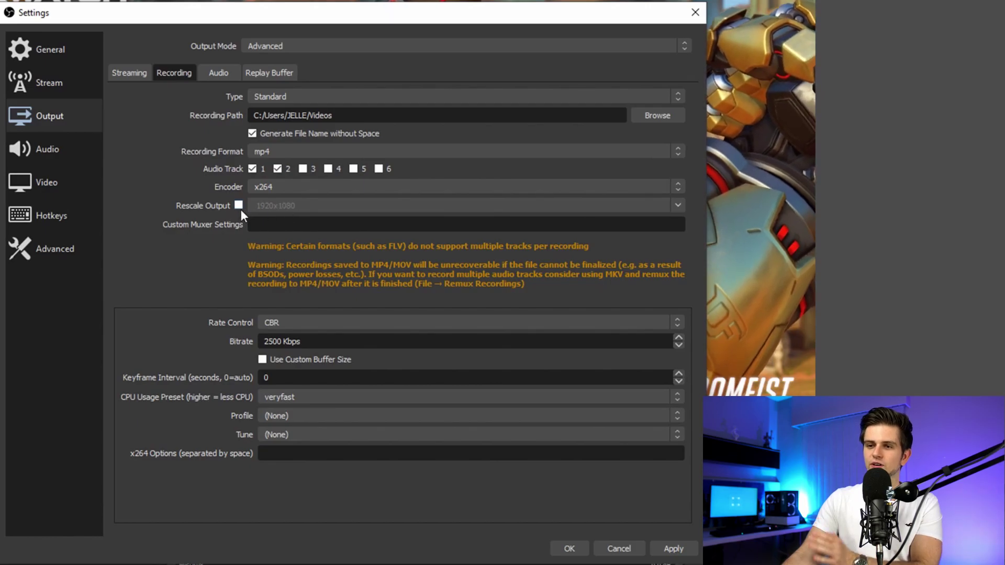
click(59, 185)
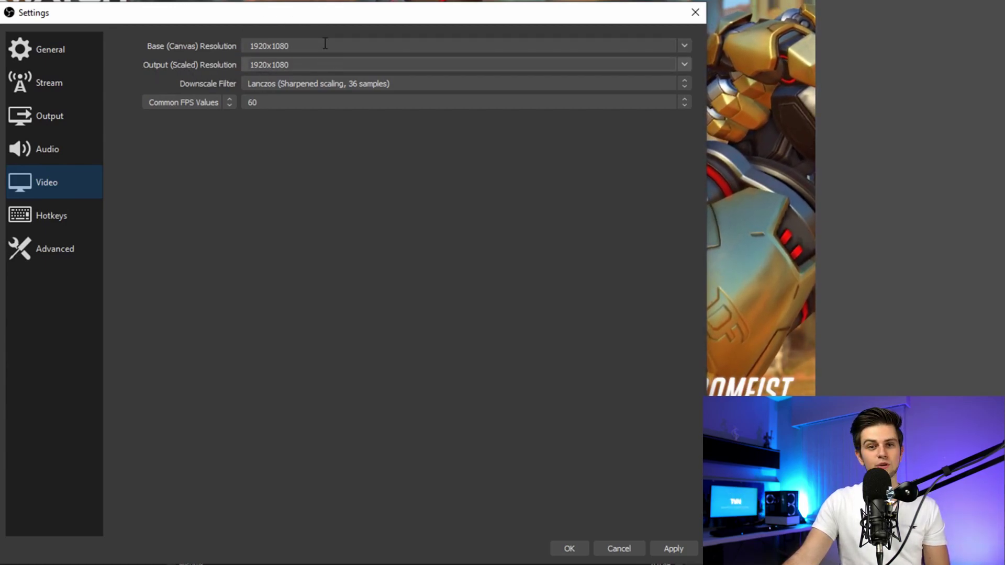
click(41, 118)
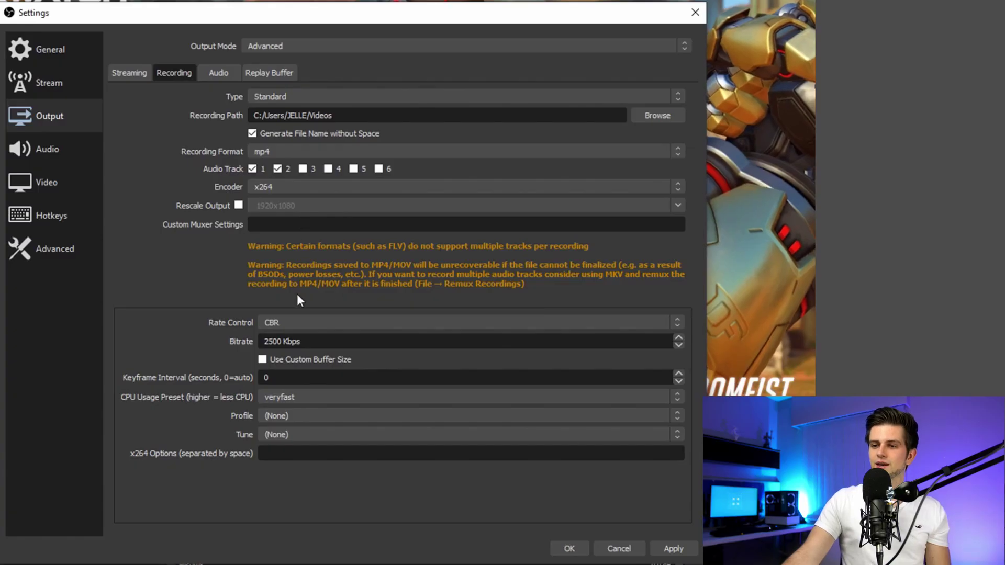
click(283, 326)
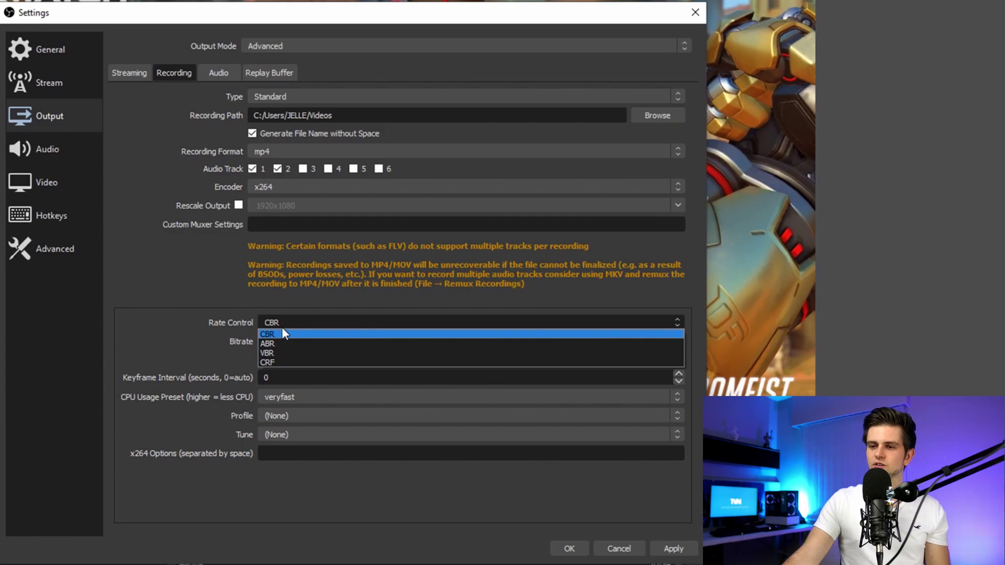
- Set x264 rate control to CRF with a value of 20 and keyframe interval 0
click(272, 361)
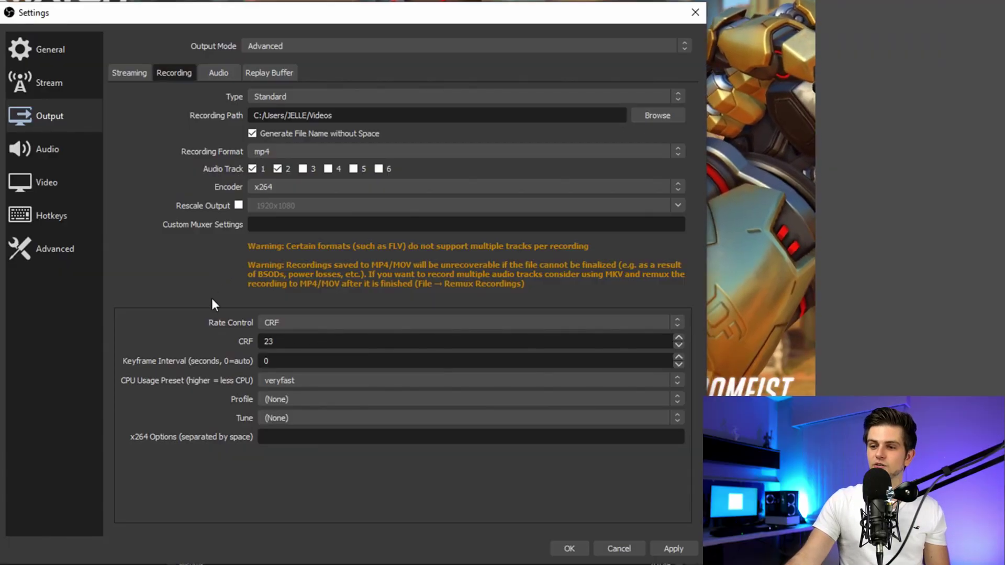
double_click(296, 342)
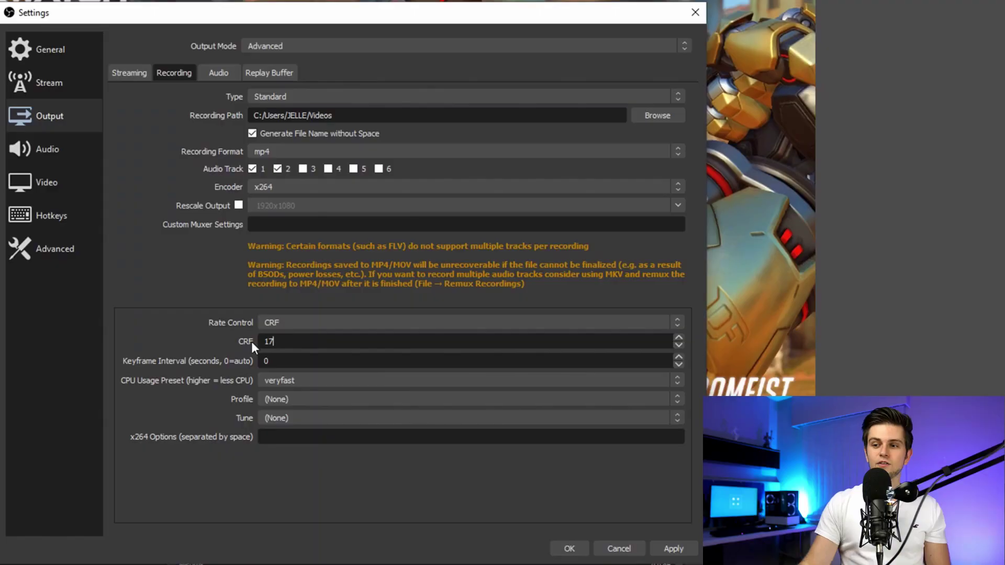
drag(275, 341, 230, 340)
text(20)
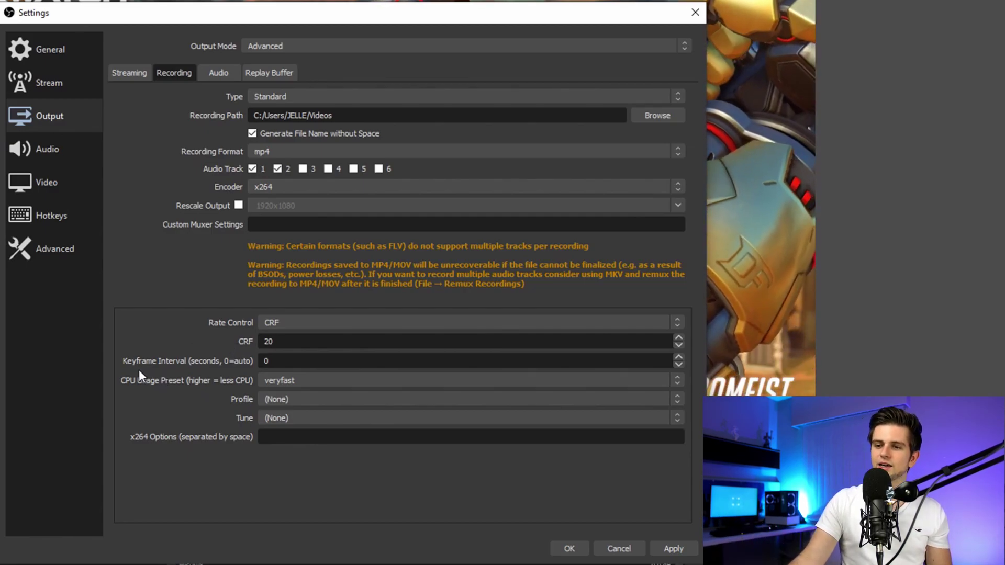
text(0)
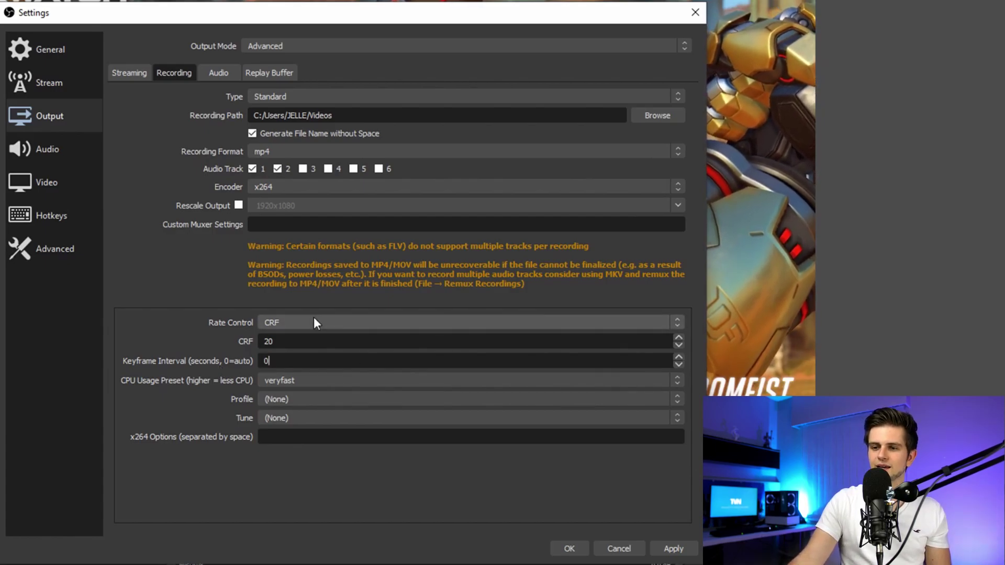
- Open the x264 CPU Usage Preset dropdown
click(299, 383)
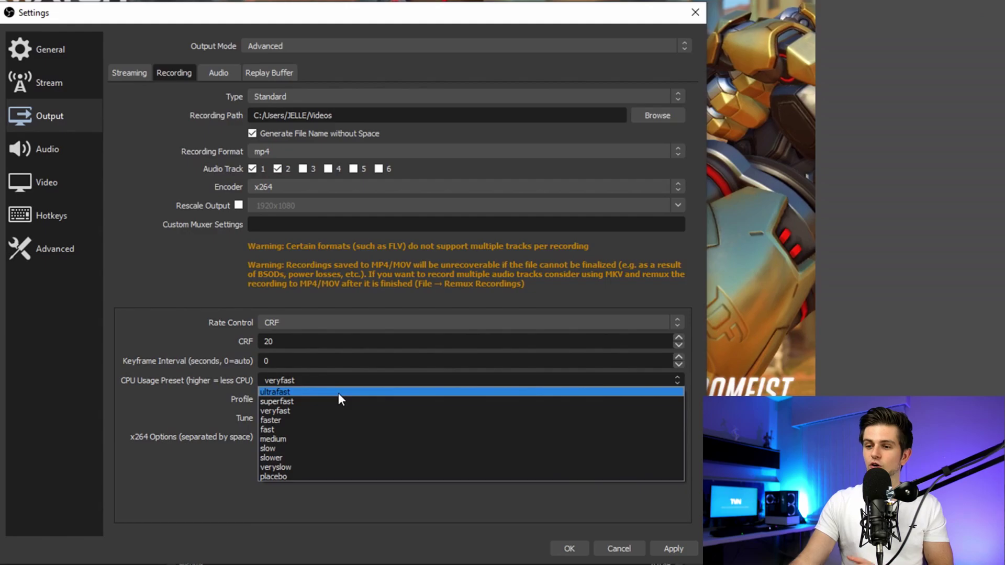
- Keep the CPU usage preset at veryfast after briefly trying superfast
click(291, 412)
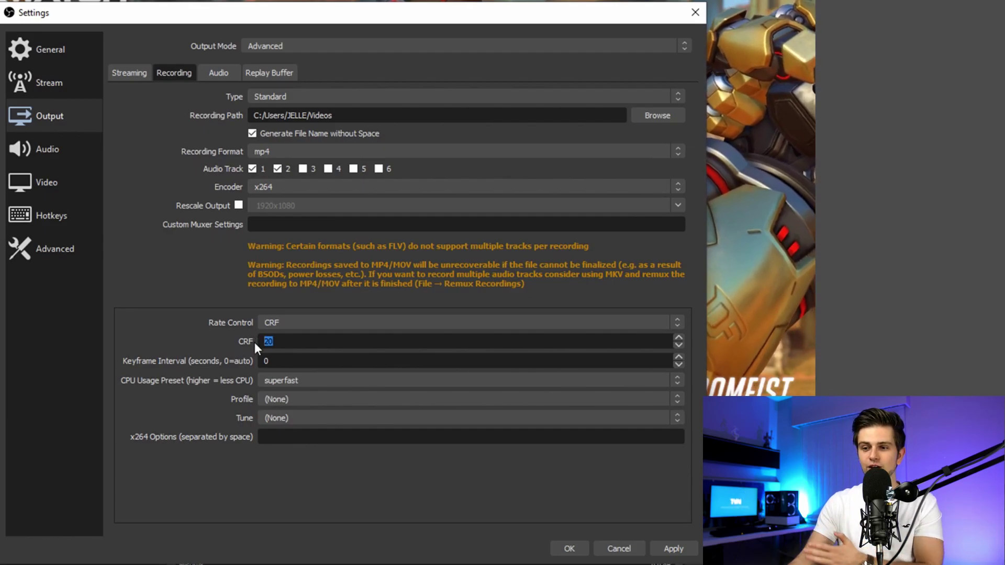
click(279, 380)
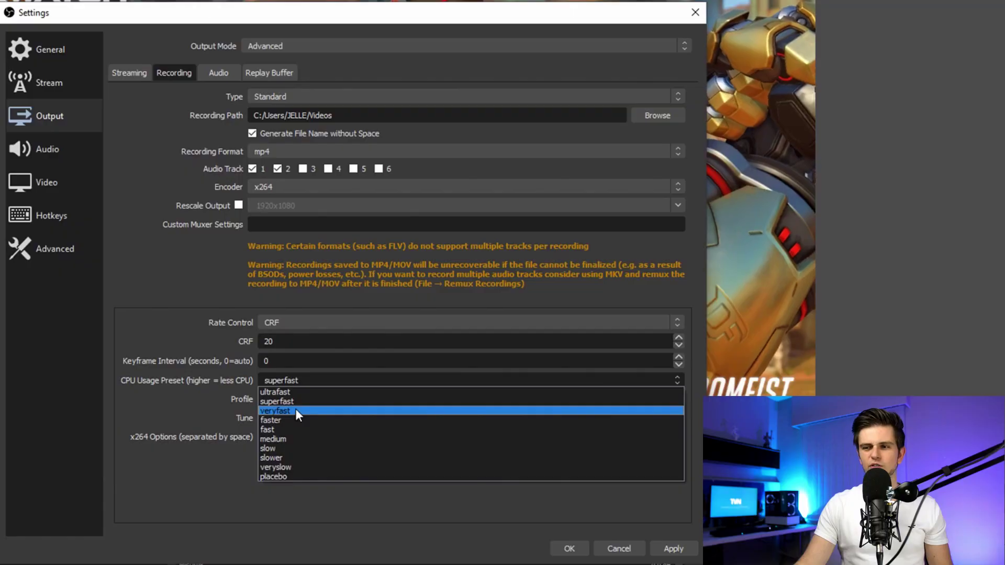
click(296, 409)
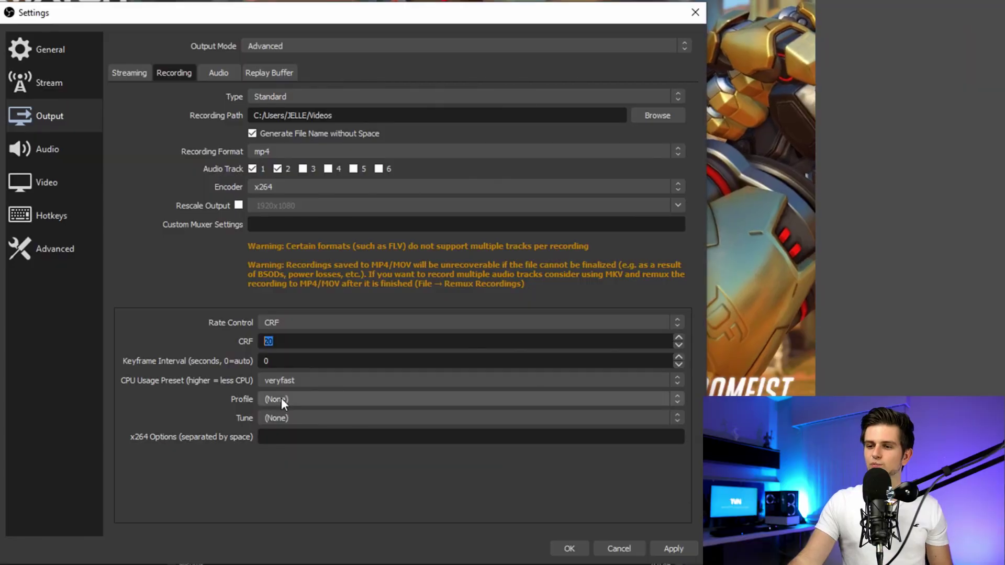
- Set the x264 recording profile to high, leaving Tune at (None)
click(281, 399)
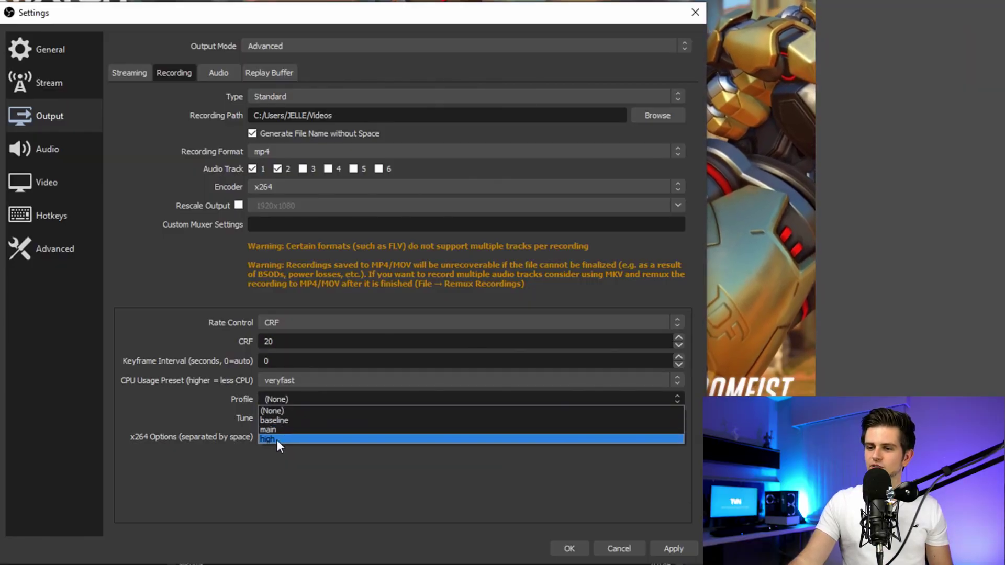
click(277, 439)
click(286, 418)
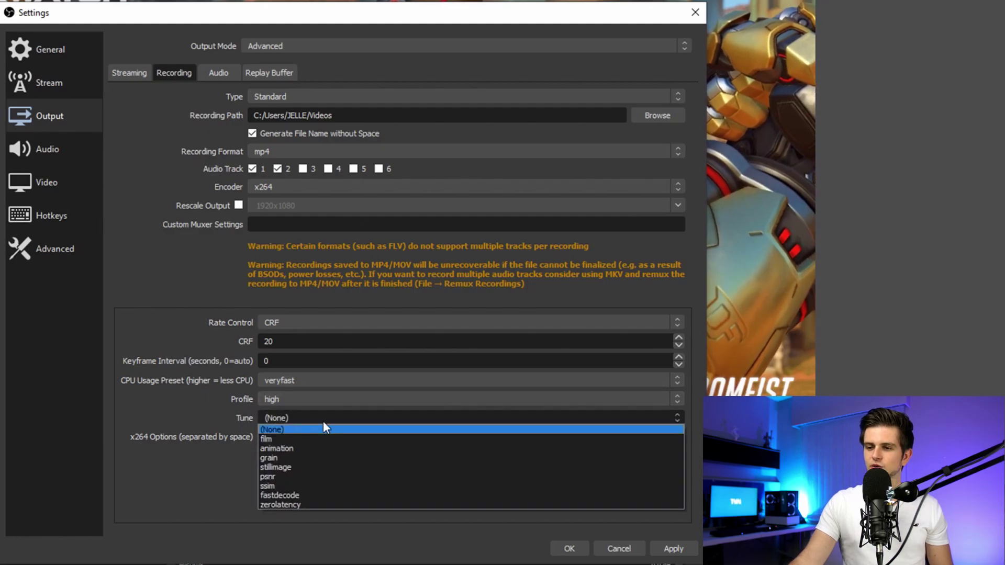
click(286, 402)
click(288, 402)
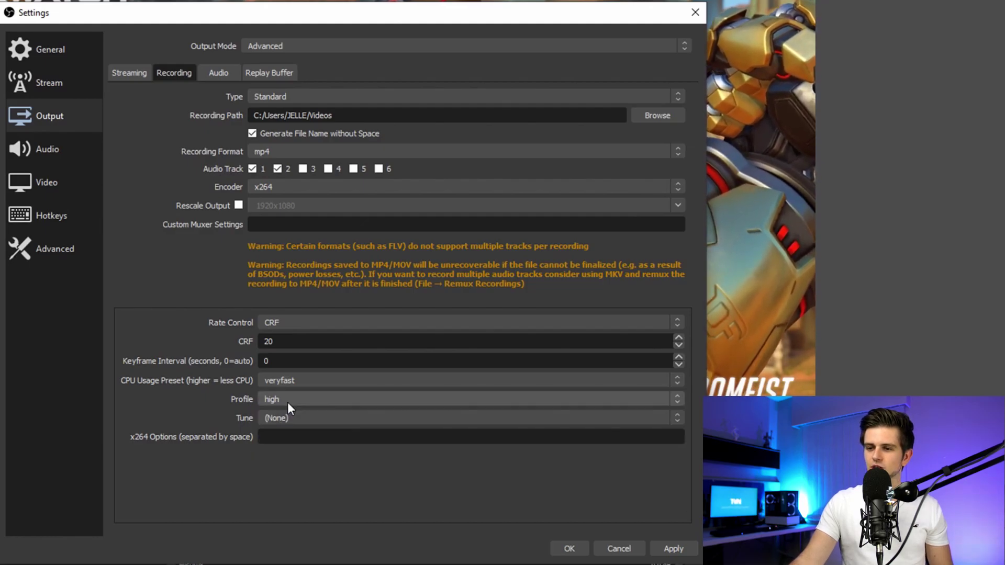